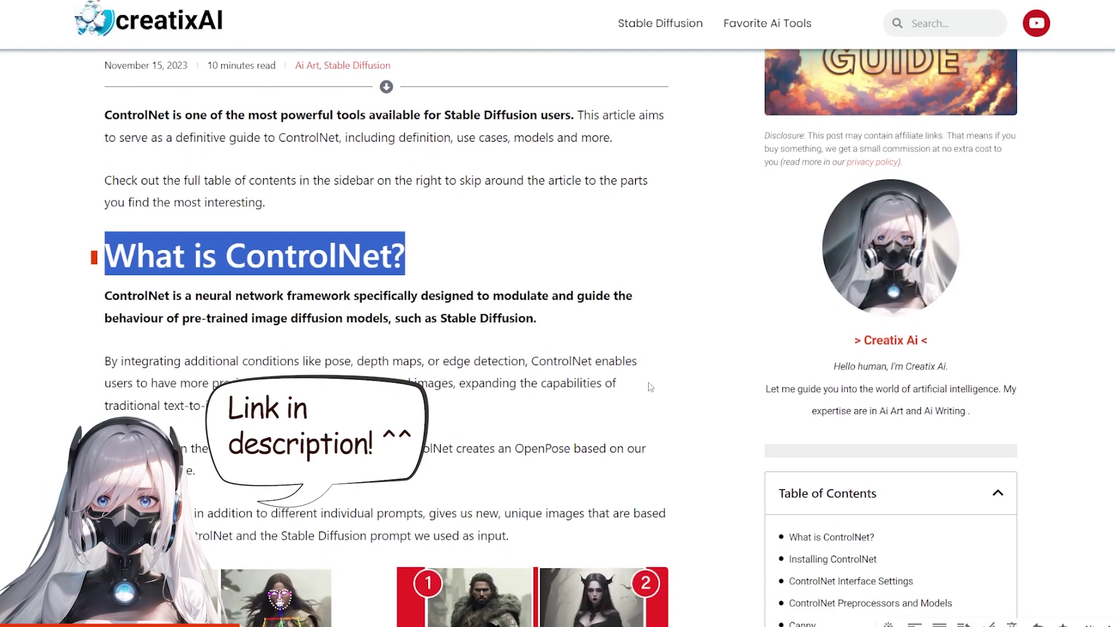
Scroll the creatixAI ControlNet guide down to its ControlNet Interface Settings section.
{"action": "scroll", "coordinate": [651, 383], "scroll_direction": "down", "scroll_amount": 4}
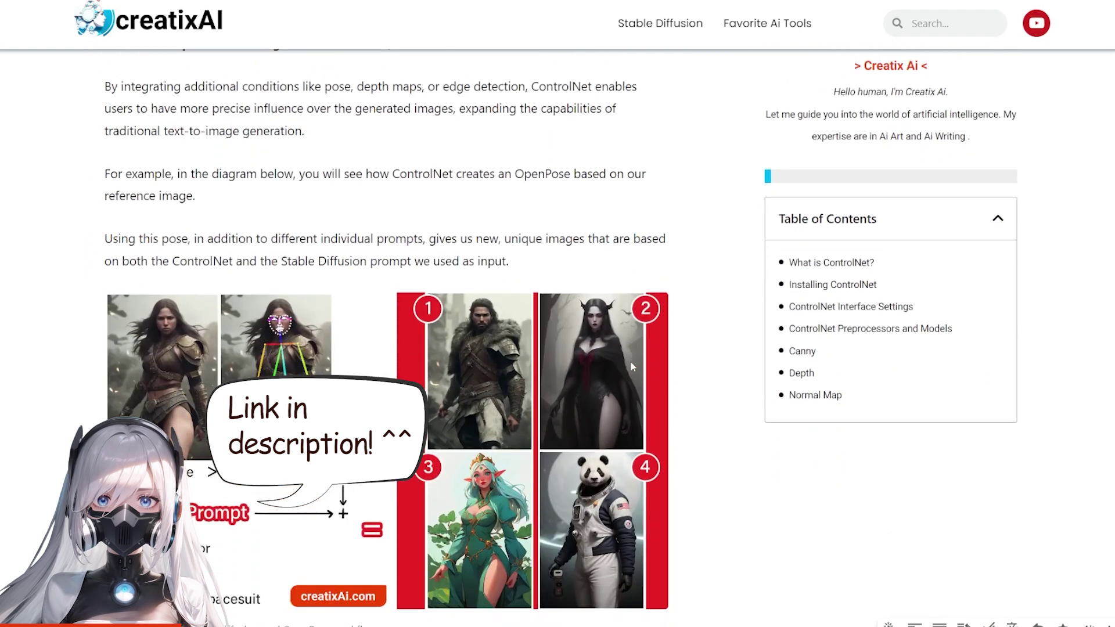
{"action": "scroll", "coordinate": [631, 361], "scroll_direction": "down", "scroll_amount": 15}
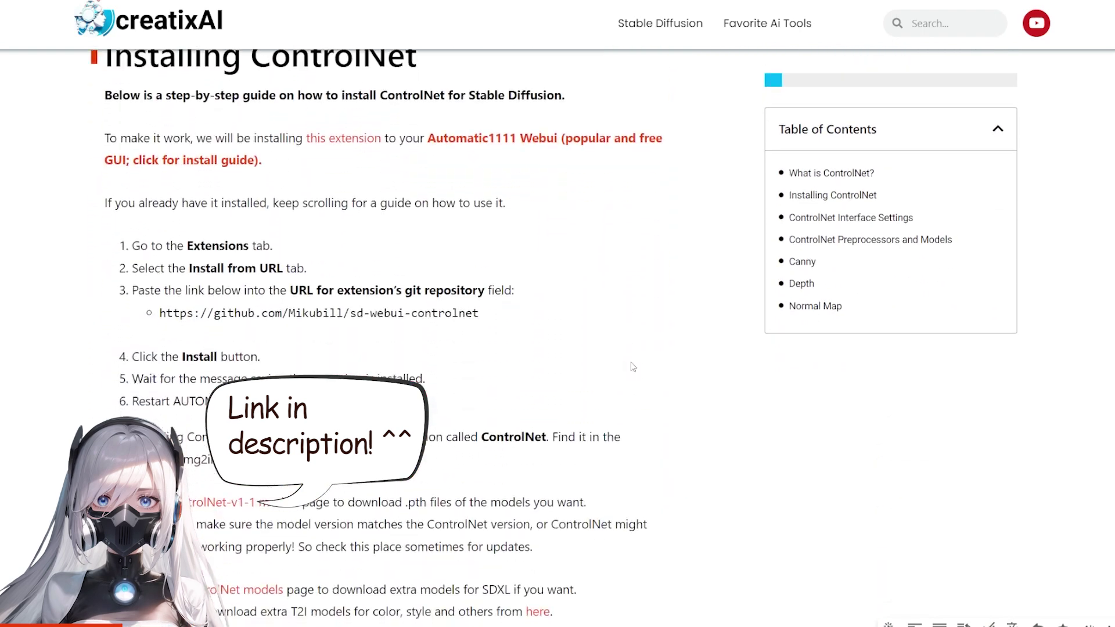
{"action": "scroll", "coordinate": [633, 366], "scroll_direction": "down", "scroll_amount": 15}
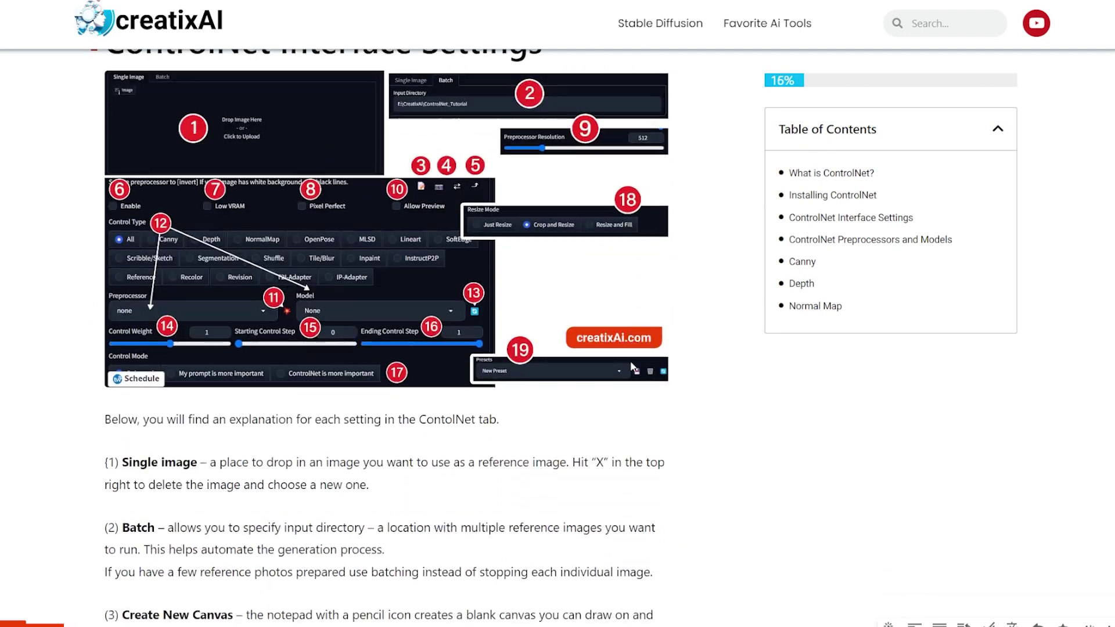
{"action": "scroll", "coordinate": [632, 364], "scroll_direction": "down", "scroll_amount": 12}
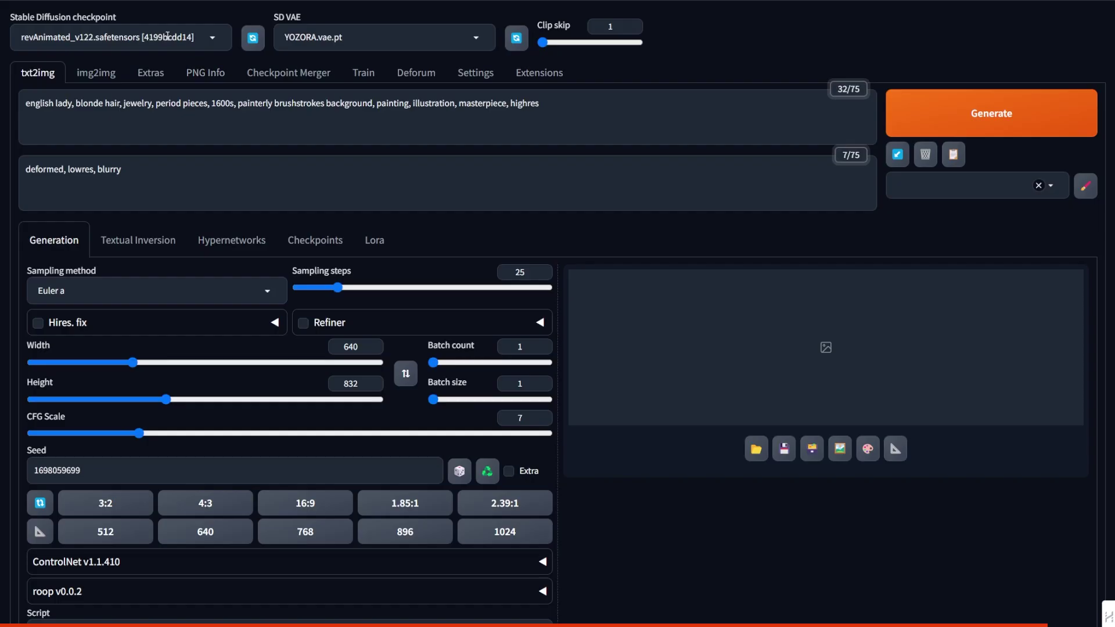
Set the seed to -1 and load the woman's portrait into ControlNet Unit 0.
{"action": "left_click_drag", "start_coordinate": [25, 103], "coordinate": [539, 104]}
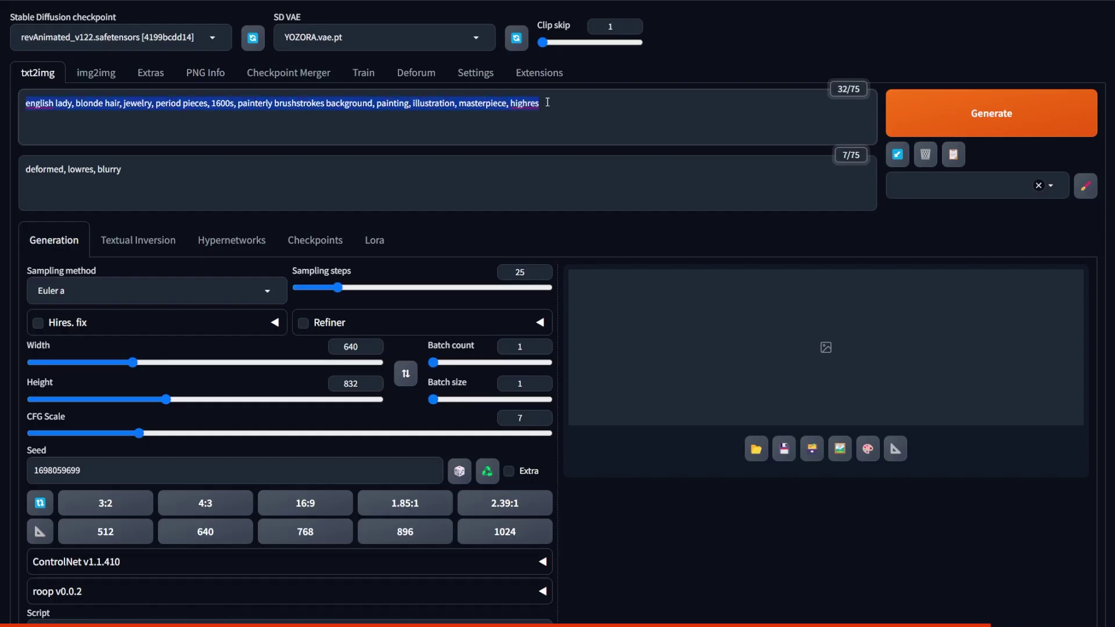
{"action": "left_click", "coordinate": [347, 172]}
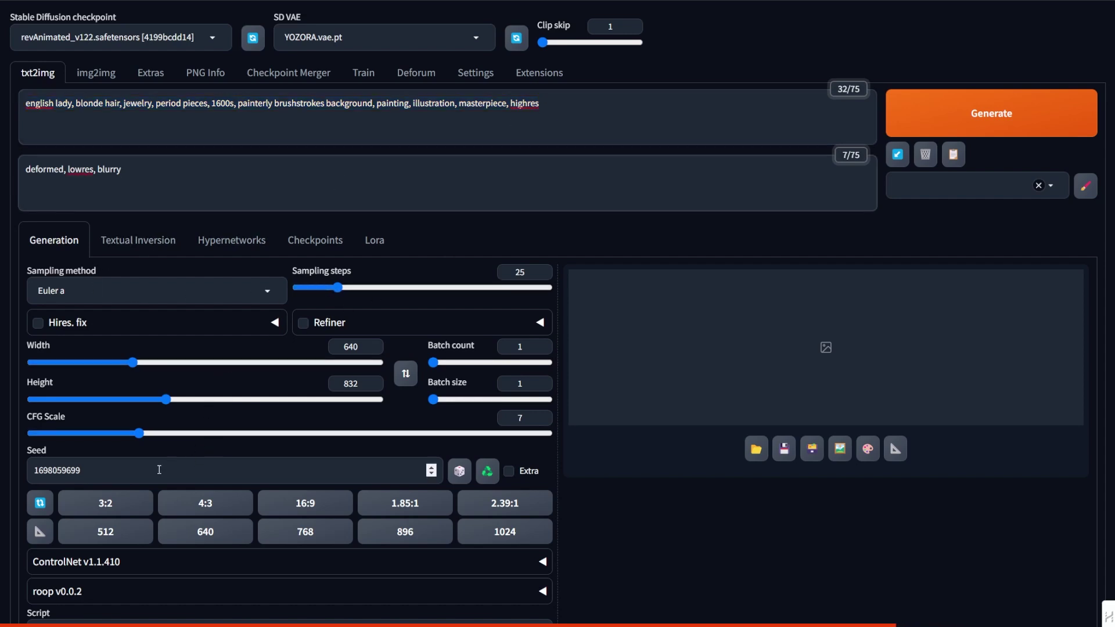
{"action": "left_click", "coordinate": [459, 471]}
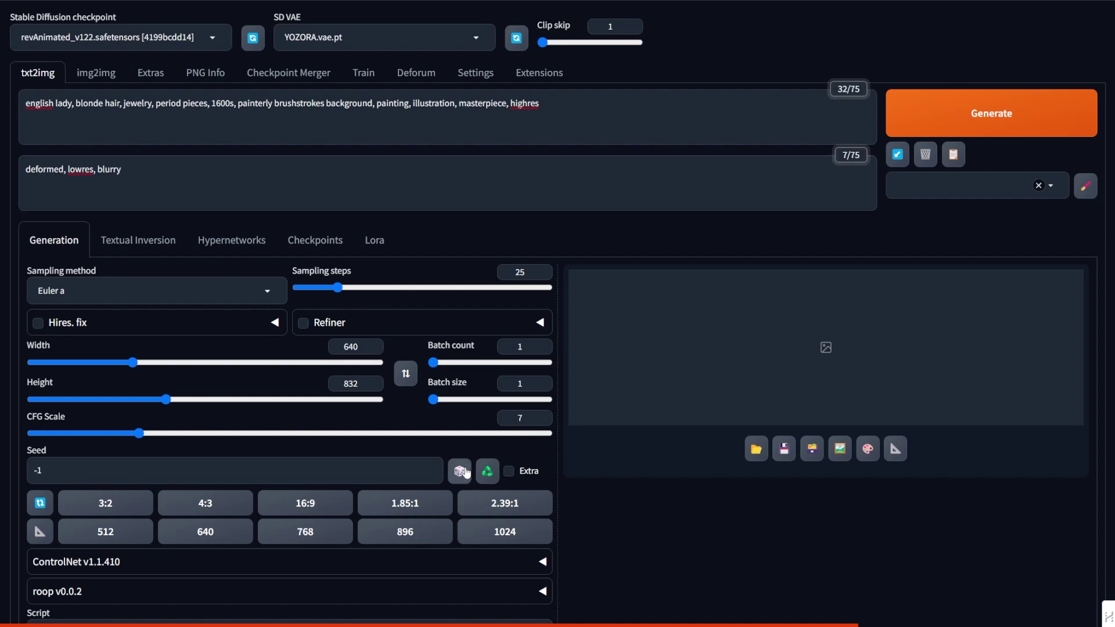
{"action": "left_click", "coordinate": [119, 561]}
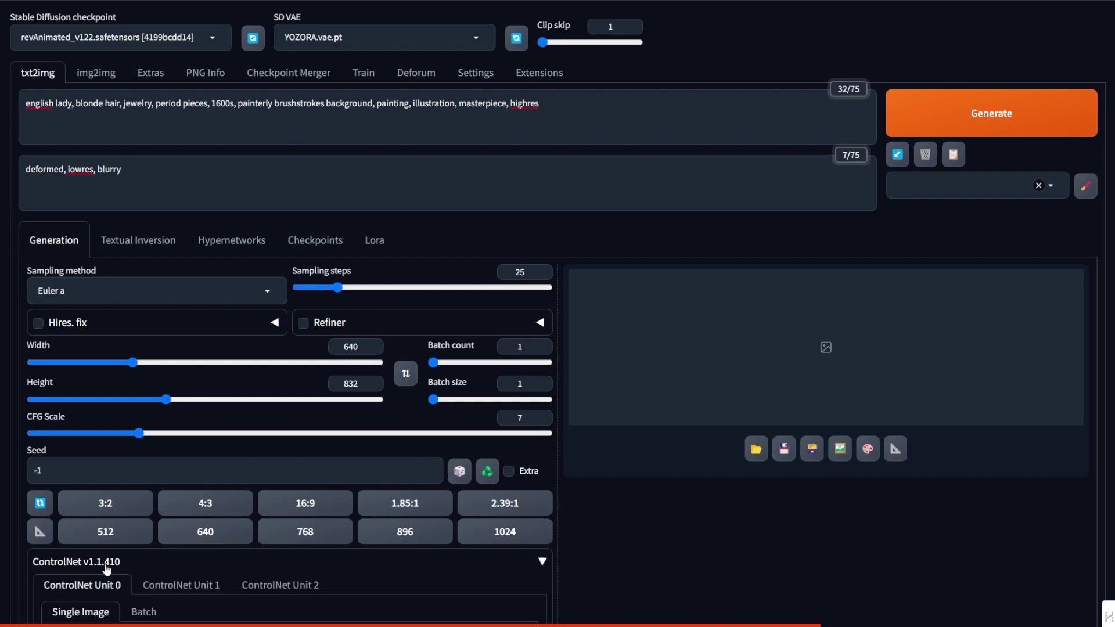
{"action": "scroll", "coordinate": [125, 563], "scroll_direction": "down", "scroll_amount": 1}
{"action": "scroll", "coordinate": [125, 562], "scroll_direction": "down", "scroll_amount": 6}
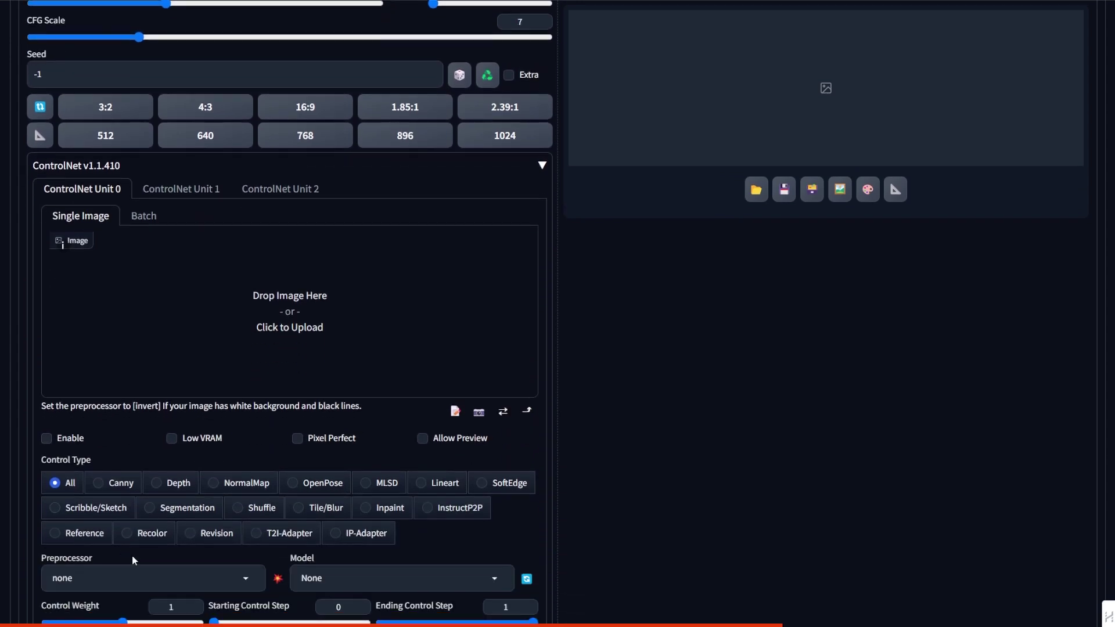
{"action": "left_click_drag", "start_coordinate": [221, 291], "coordinate": [236, 309]}
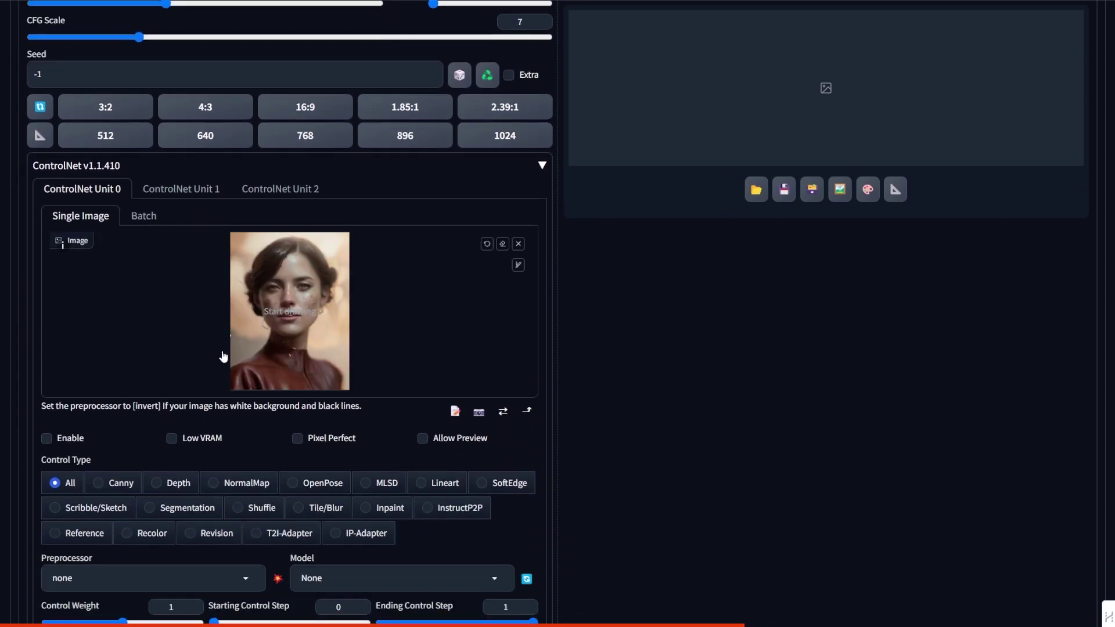
Enable Unit 0 with Depth, preview the portrait's depth map, and set batch count to 4.
{"action": "left_click", "coordinate": [82, 440]}
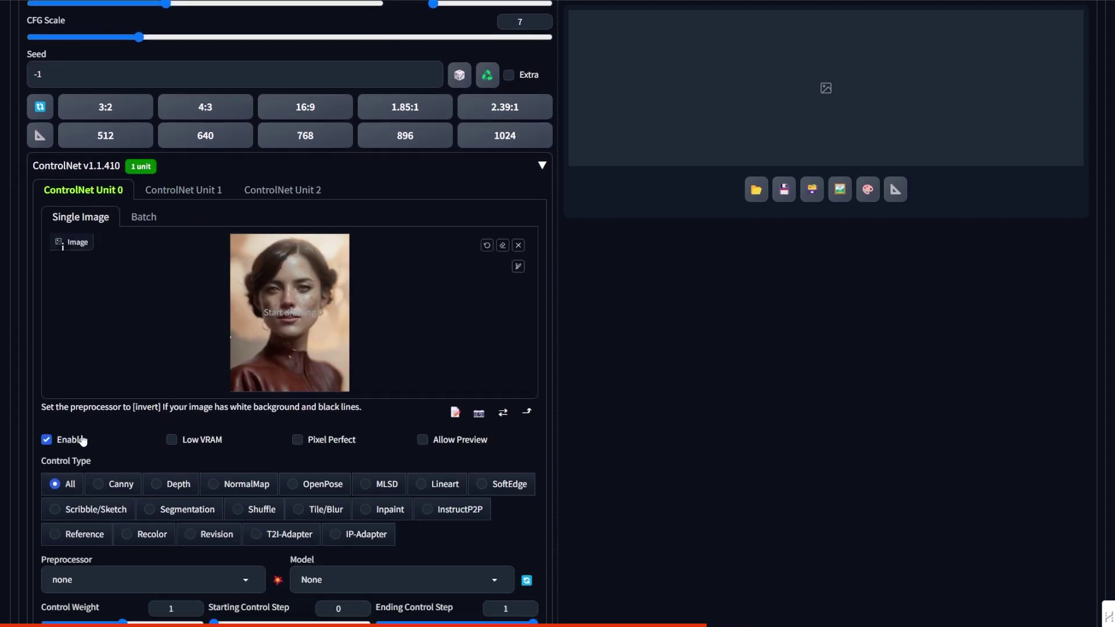
{"action": "left_click", "coordinate": [177, 487]}
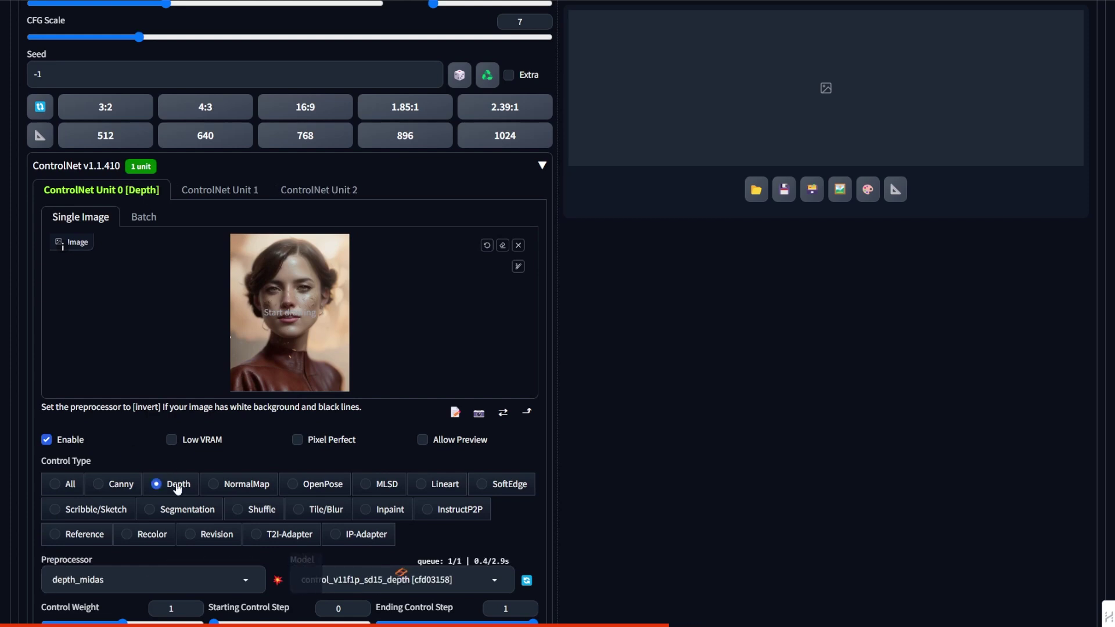
{"action": "left_click", "coordinate": [422, 439]}
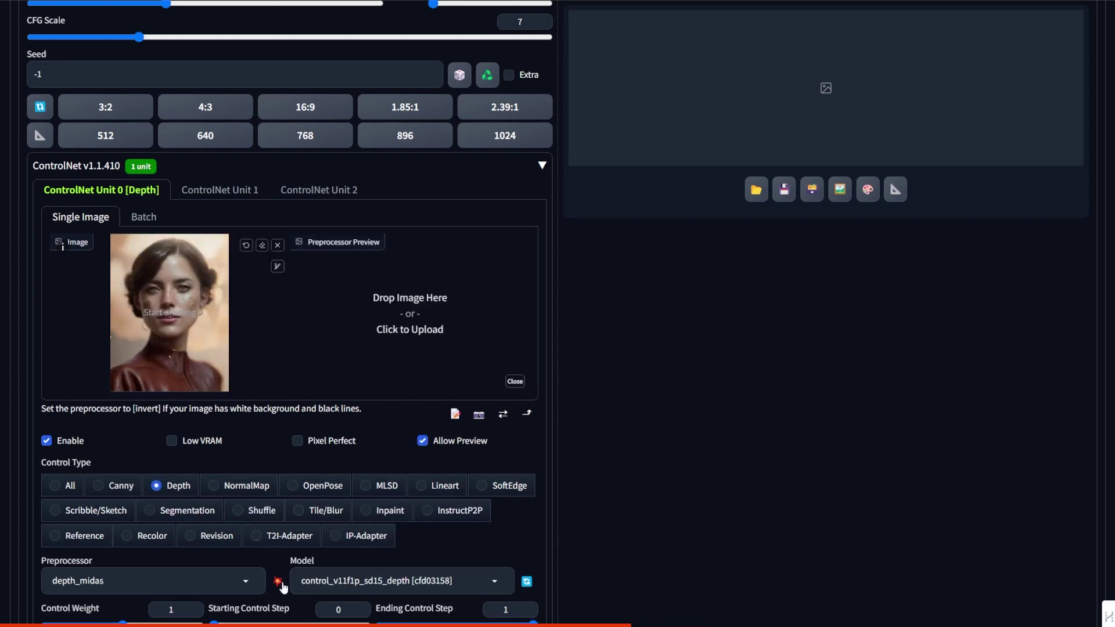
{"action": "left_click", "coordinate": [279, 584]}
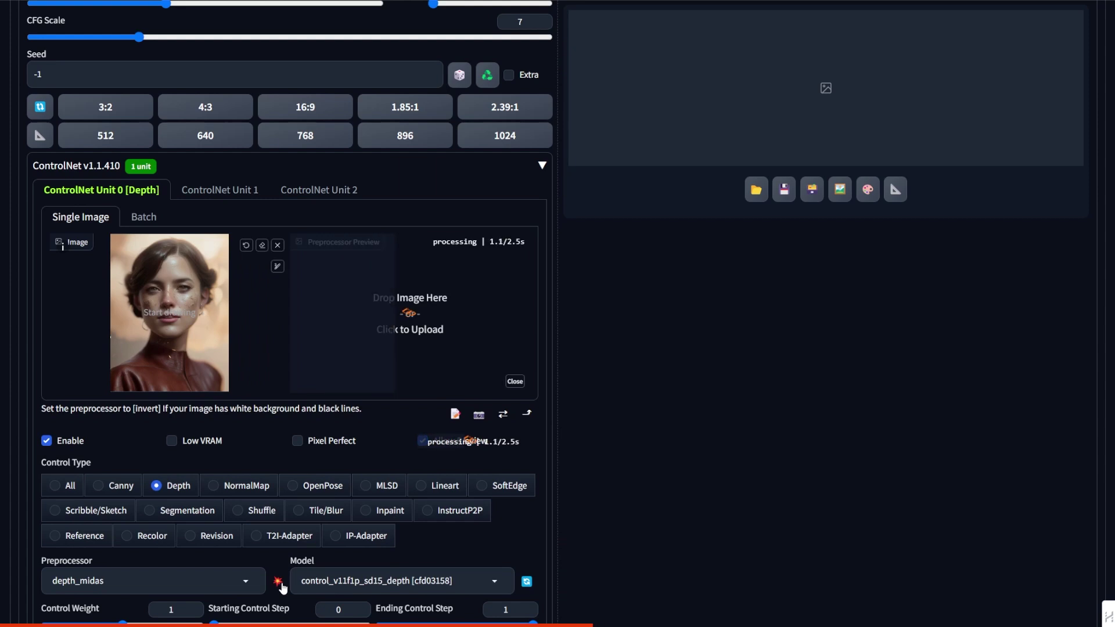
{"action": "scroll", "coordinate": [461, 332], "scroll_direction": "up", "scroll_amount": 3}
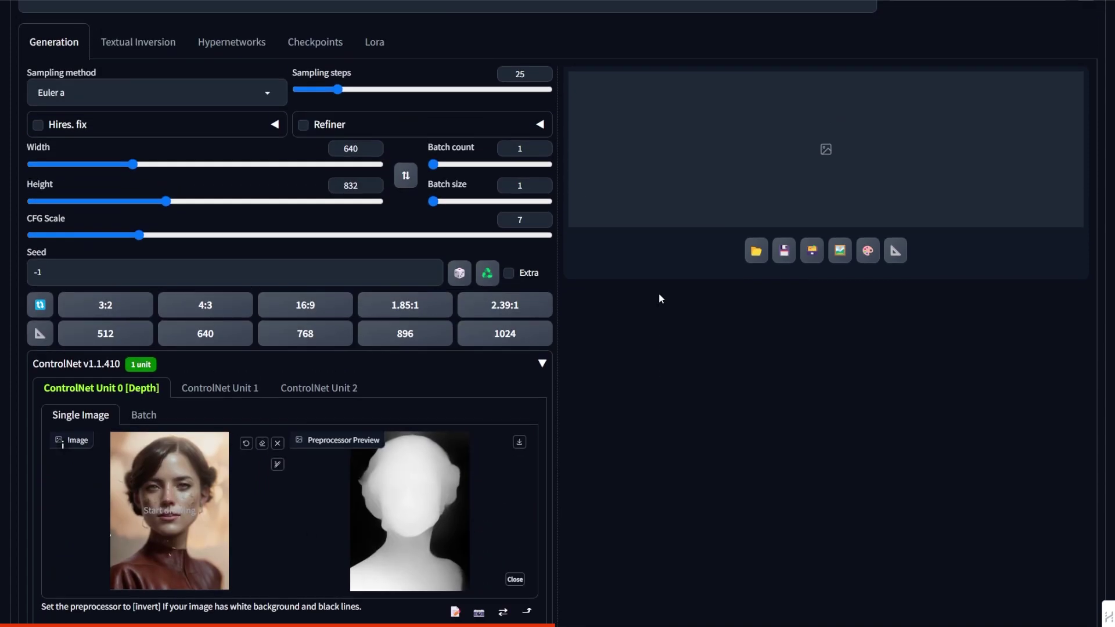
{"action": "left_click", "coordinate": [542, 145]}
Generate the four depth-guided blonde English lady portraits and look over the results.
{"action": "scroll", "coordinate": [545, 150], "scroll_direction": "up", "scroll_amount": 3}
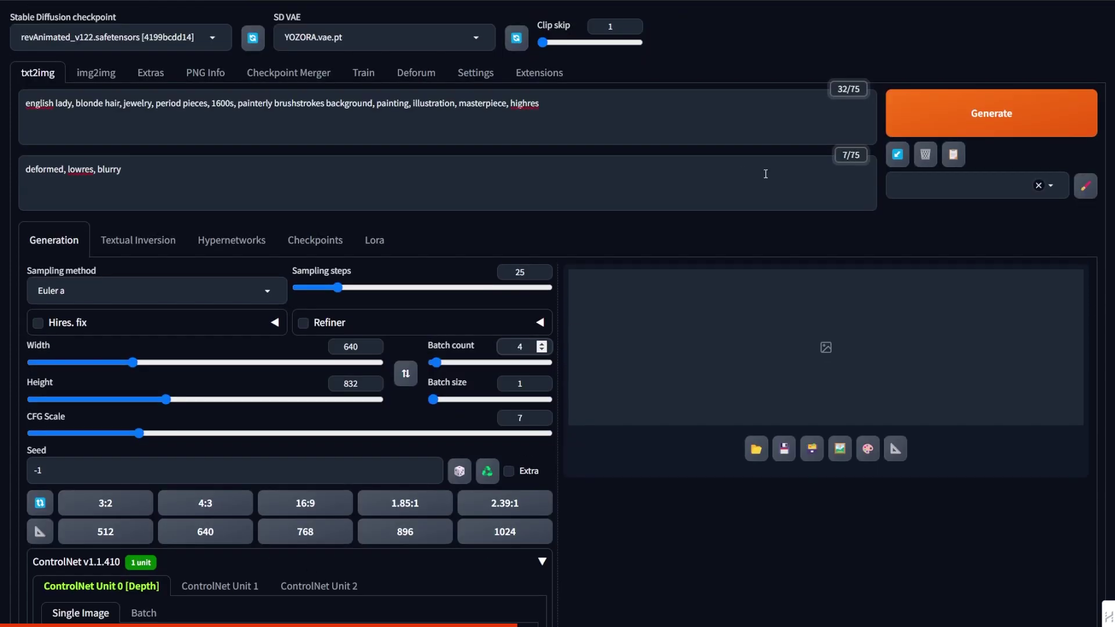
{"action": "left_click", "coordinate": [992, 113]}
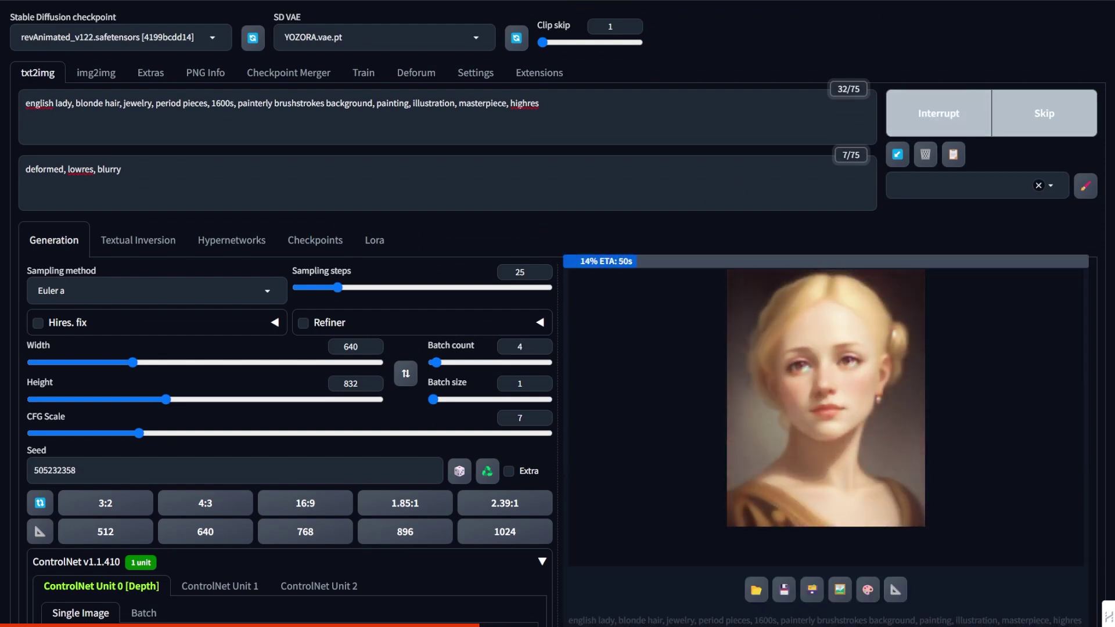
{"action": "scroll", "coordinate": [1048, 364], "scroll_direction": "down", "scroll_amount": 6}
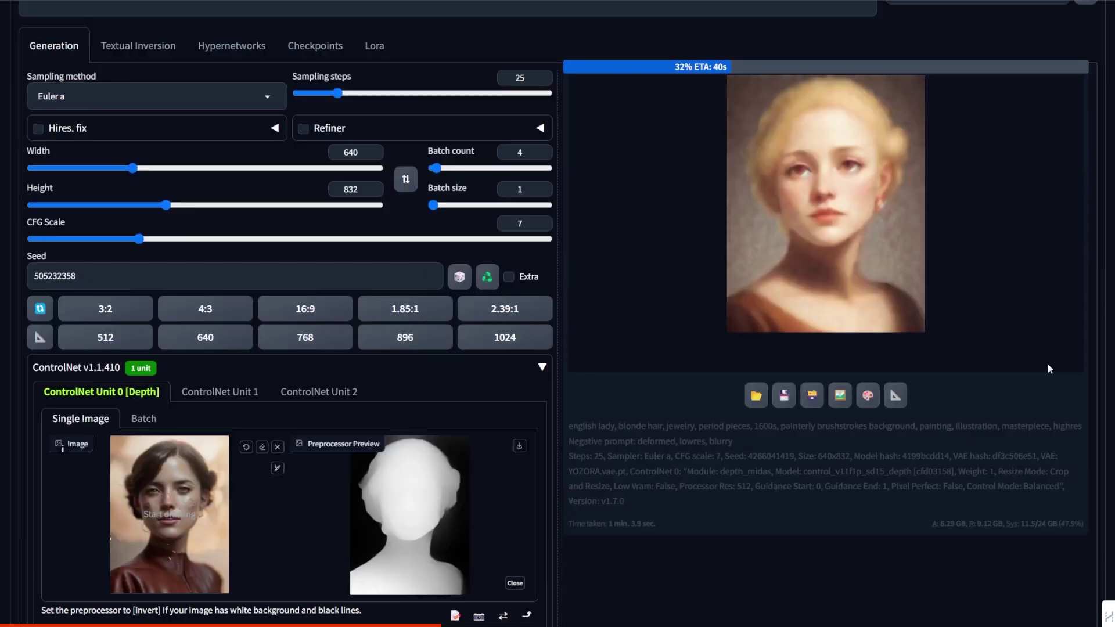
{"action": "scroll", "coordinate": [1048, 364], "scroll_direction": "up", "scroll_amount": 4}
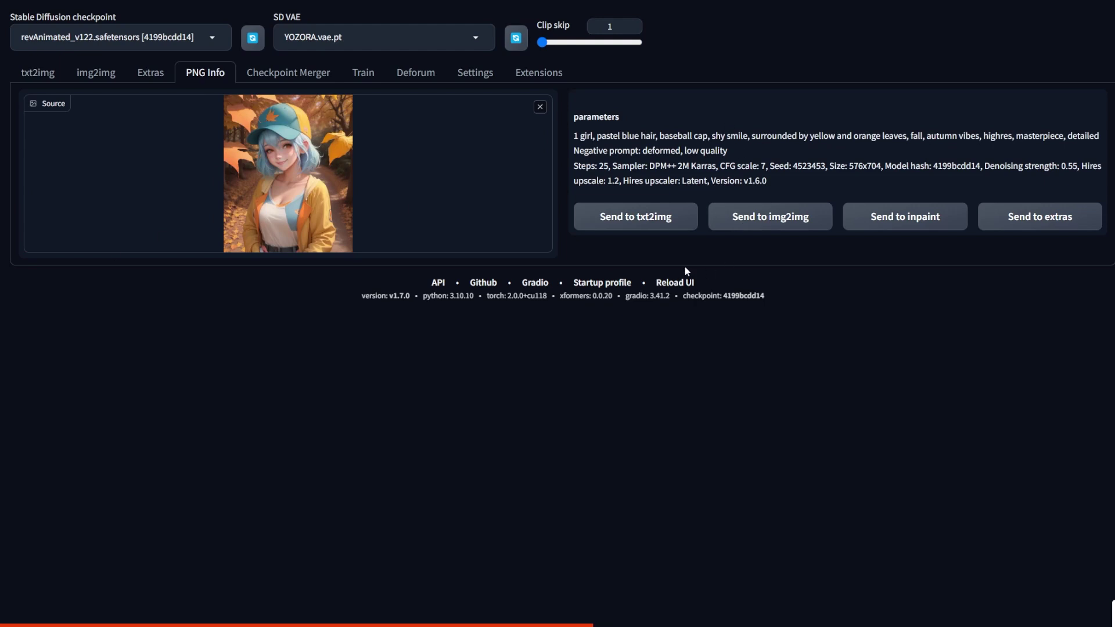
Send the image's settings to txt2img and change the prompt to 'pastel pink hair, white baseball cap'.
{"action": "left_click", "coordinate": [643, 222]}
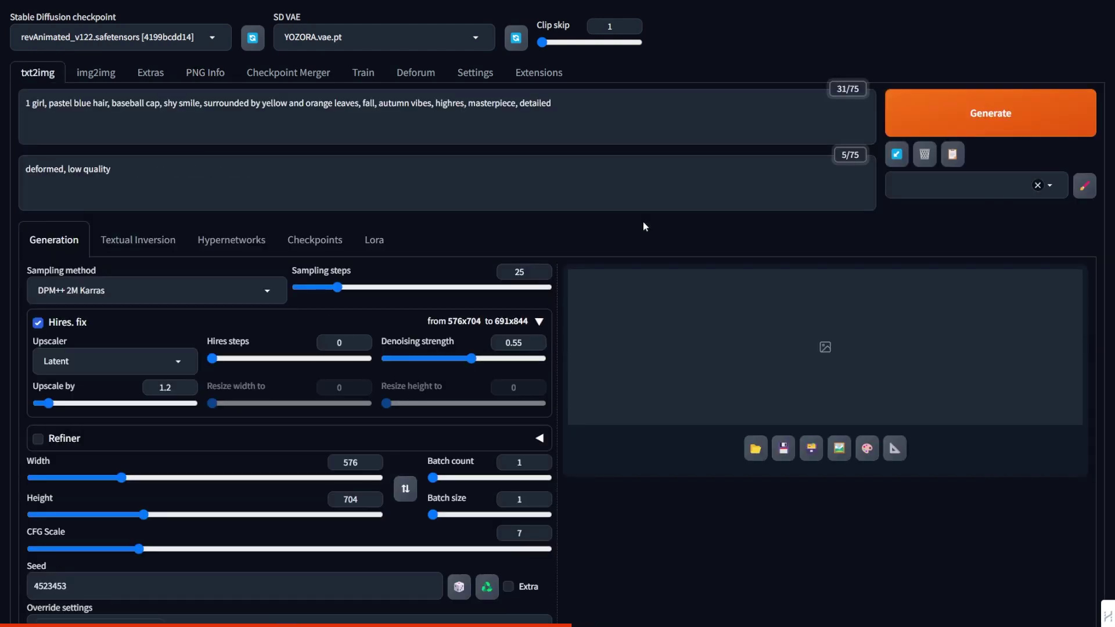
{"action": "left_click", "coordinate": [83, 104]}
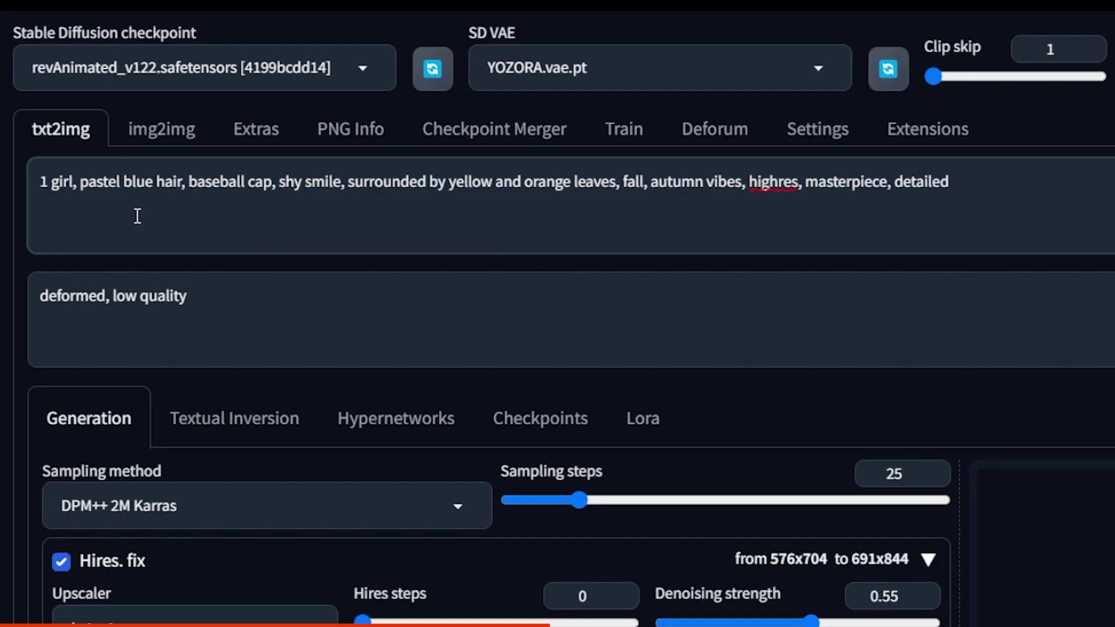
{"action": "key", "text": "BackSpace"}
{"action": "key", "text": "BackSpace"}
{"action": "key", "text": "BackSpace"}
{"action": "key", "text": "BackSpace"}
{"action": "type", "text": "pi"}
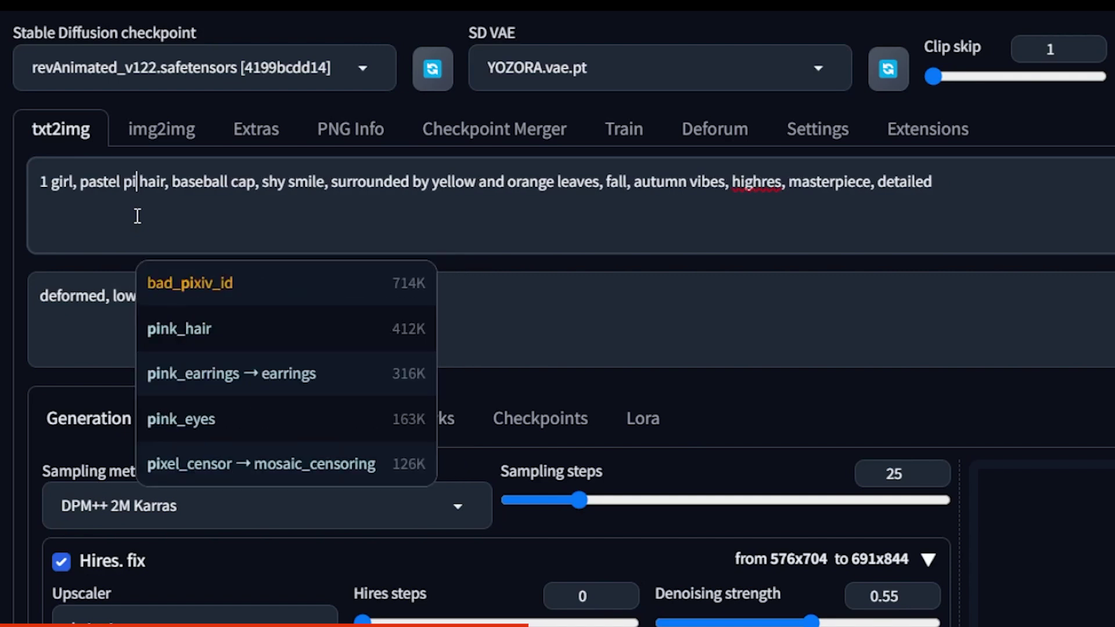
{"action": "type", "text": "nk"}
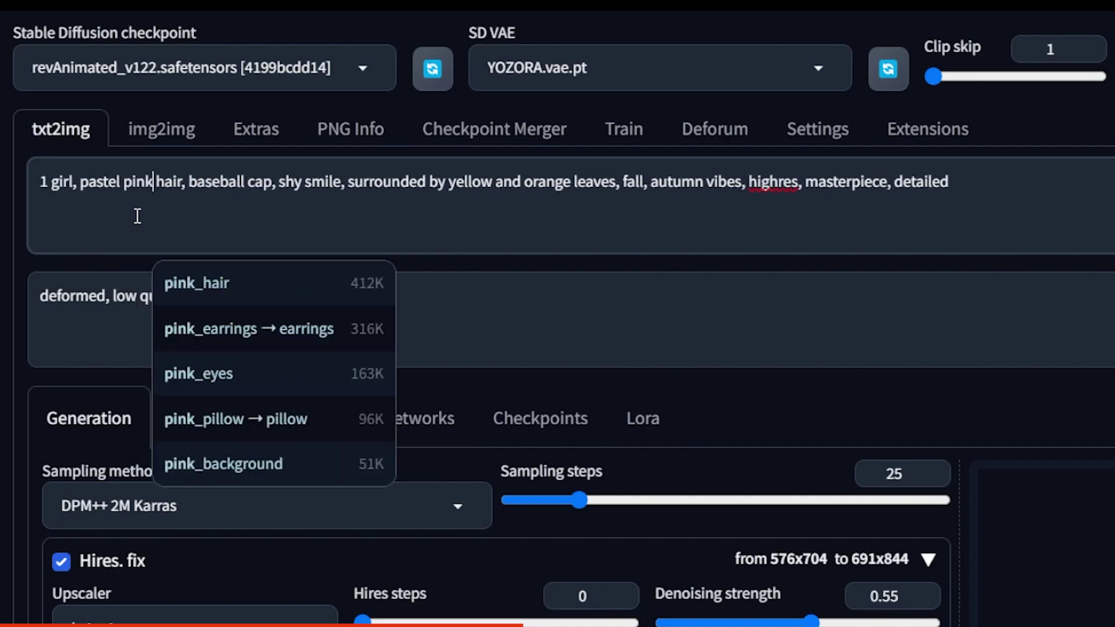
{"action": "left_click", "coordinate": [190, 174]}
{"action": "type", "text": "whit"}
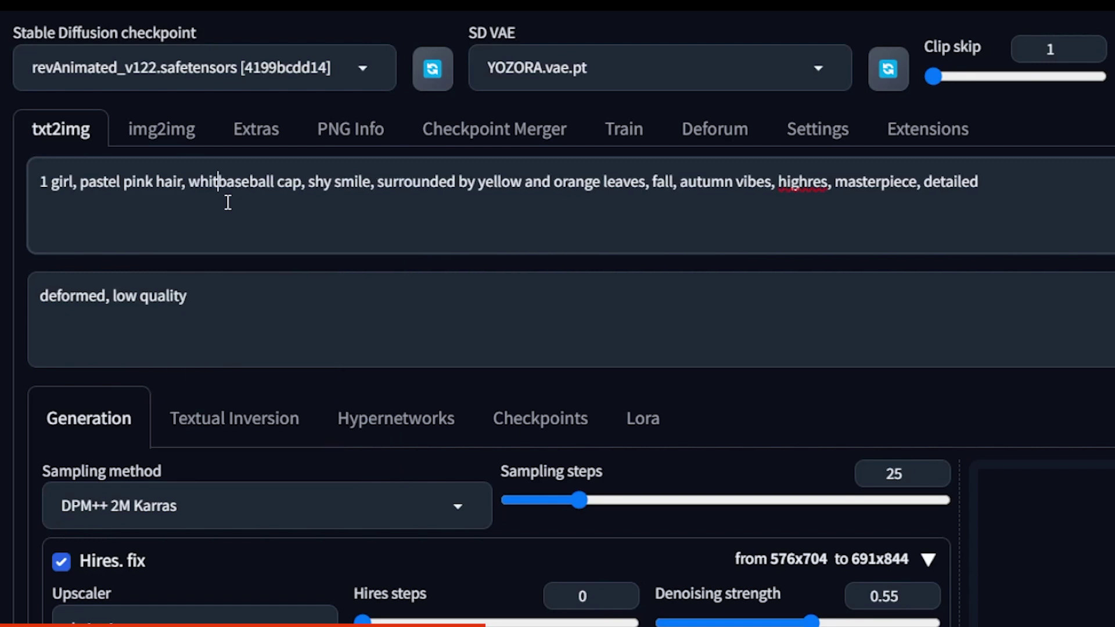
{"action": "type", "text": "e"}
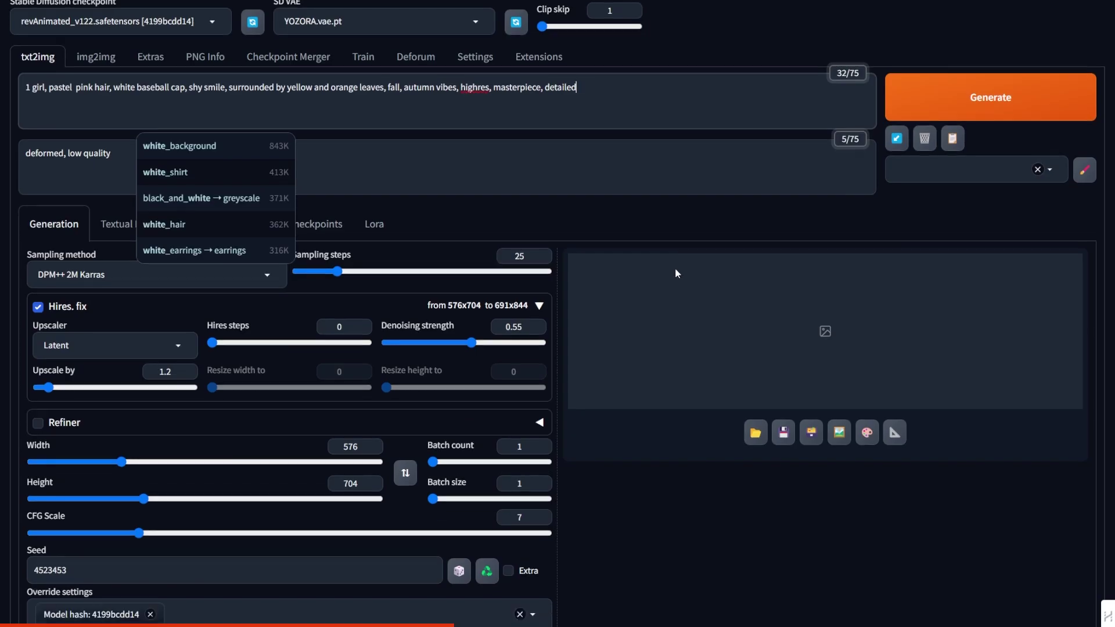
{"action": "scroll", "coordinate": [668, 291], "scroll_direction": "down", "scroll_amount": 4}
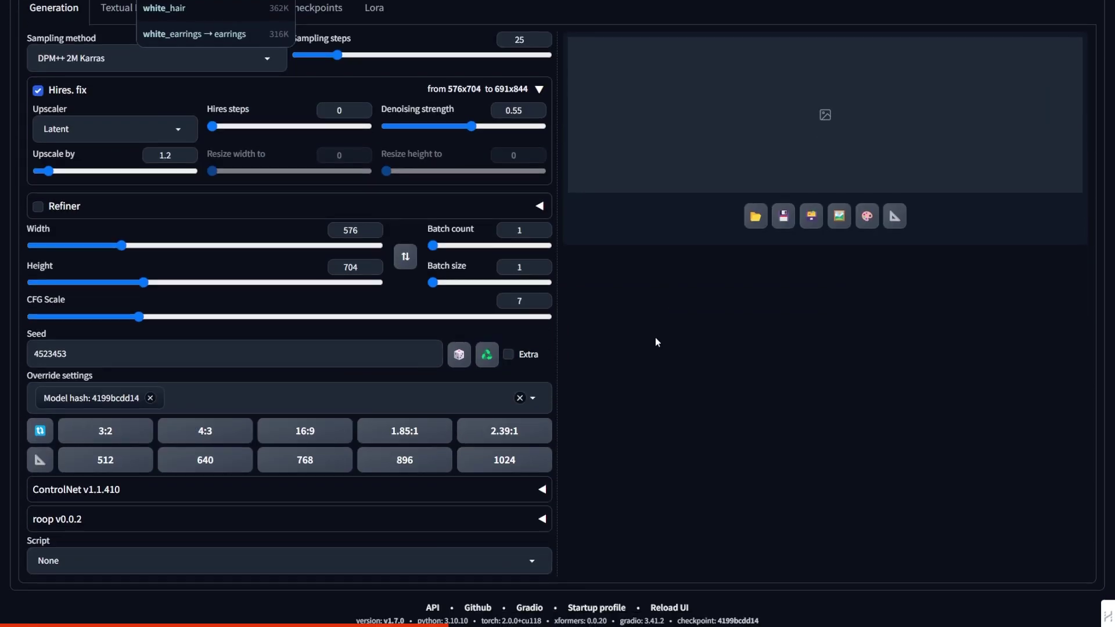
Enable ControlNet Depth on the autumn anime girl image and generate the pink-haired variant.
{"action": "left_click", "coordinate": [548, 490]}
{"action": "scroll", "coordinate": [608, 453], "scroll_direction": "down", "scroll_amount": 6}
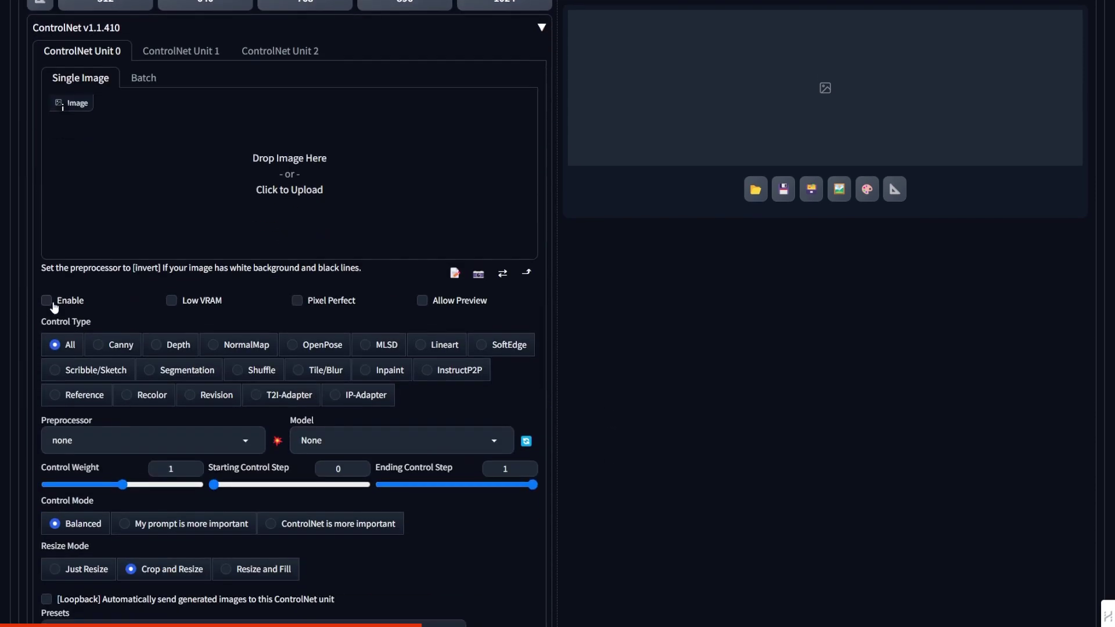
{"action": "left_click", "coordinate": [48, 301]}
{"action": "left_click_drag", "start_coordinate": [308, 197], "coordinate": [386, 204]}
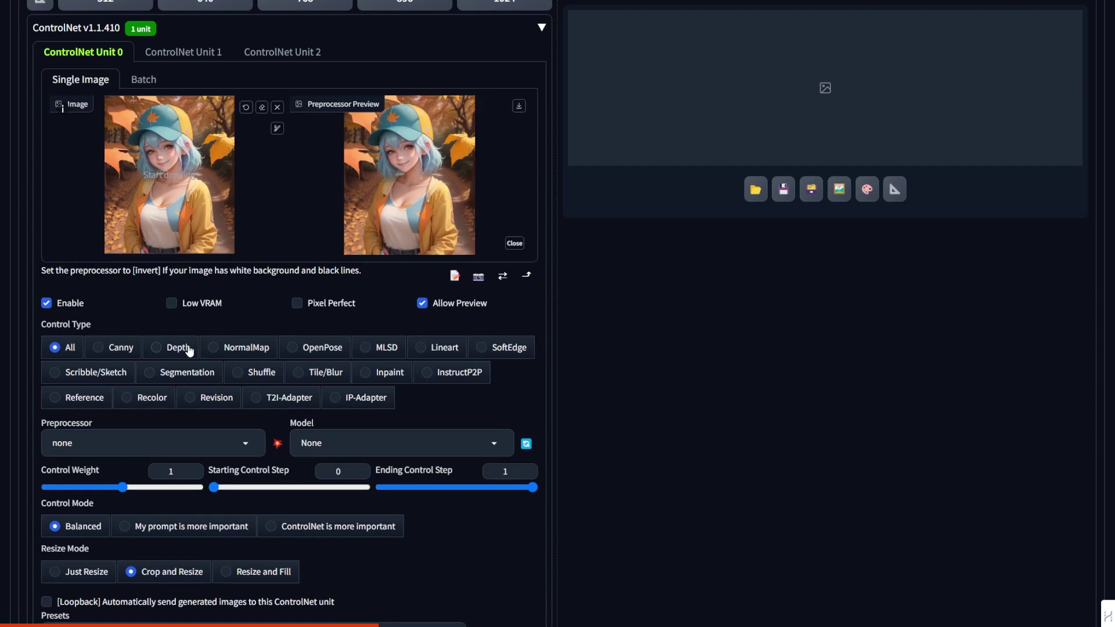
{"action": "left_click", "coordinate": [178, 348]}
{"action": "left_click", "coordinate": [281, 446]}
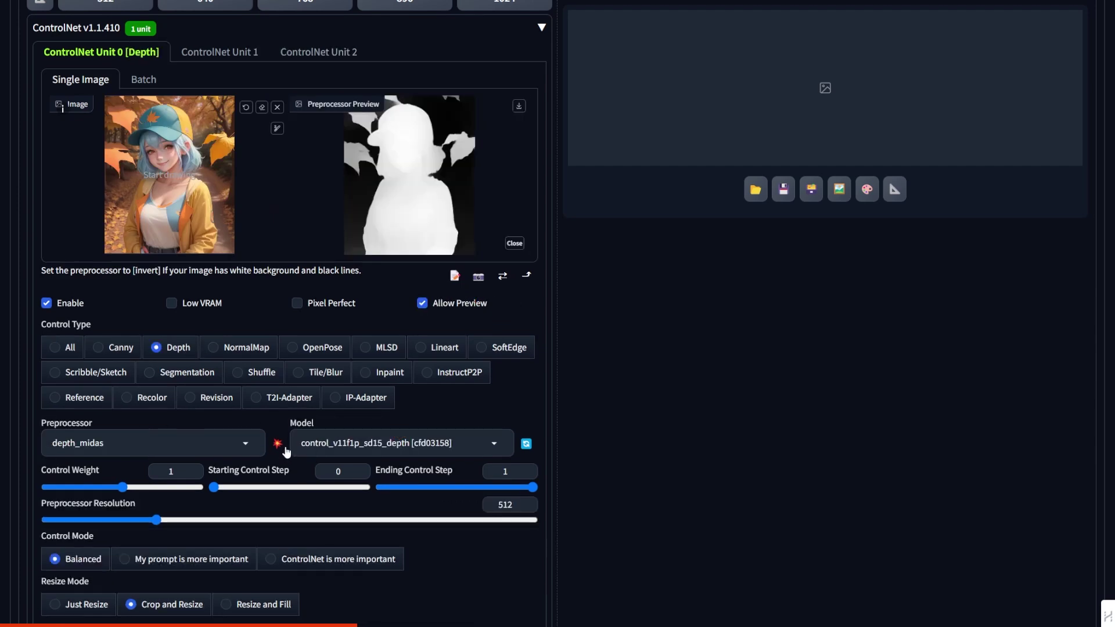
{"action": "scroll", "coordinate": [682, 280], "scroll_direction": "up", "scroll_amount": 15}
{"action": "left_click", "coordinate": [958, 119]}
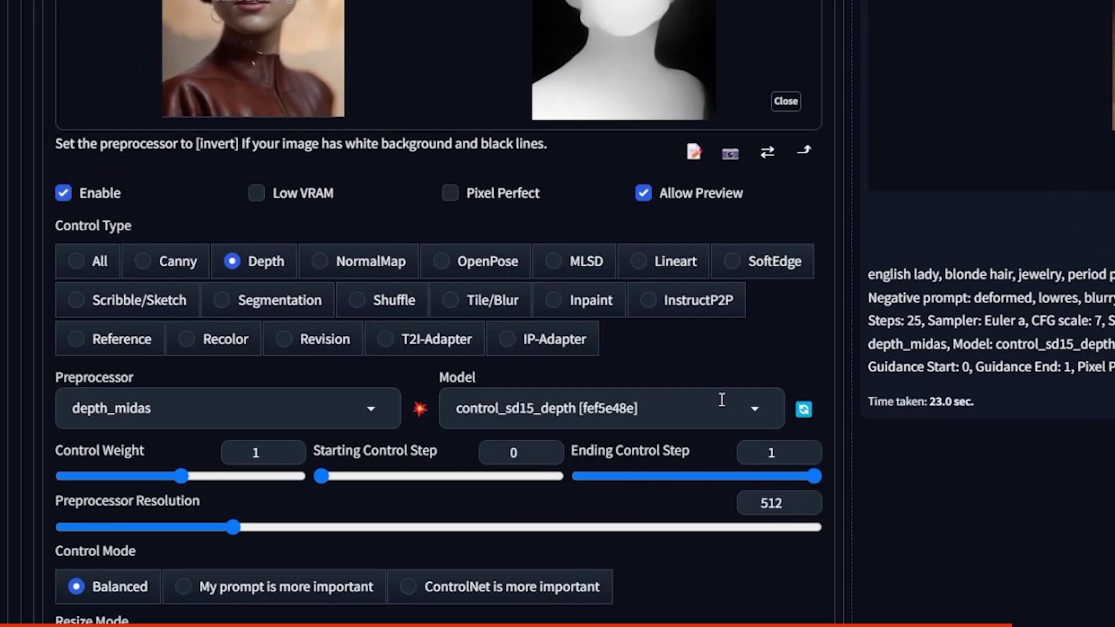
Select the diffusers_xl_depth_mid model, switch to an SDXL checkpoint, set batch count 1, and generate.
{"action": "left_click", "coordinate": [614, 418]}
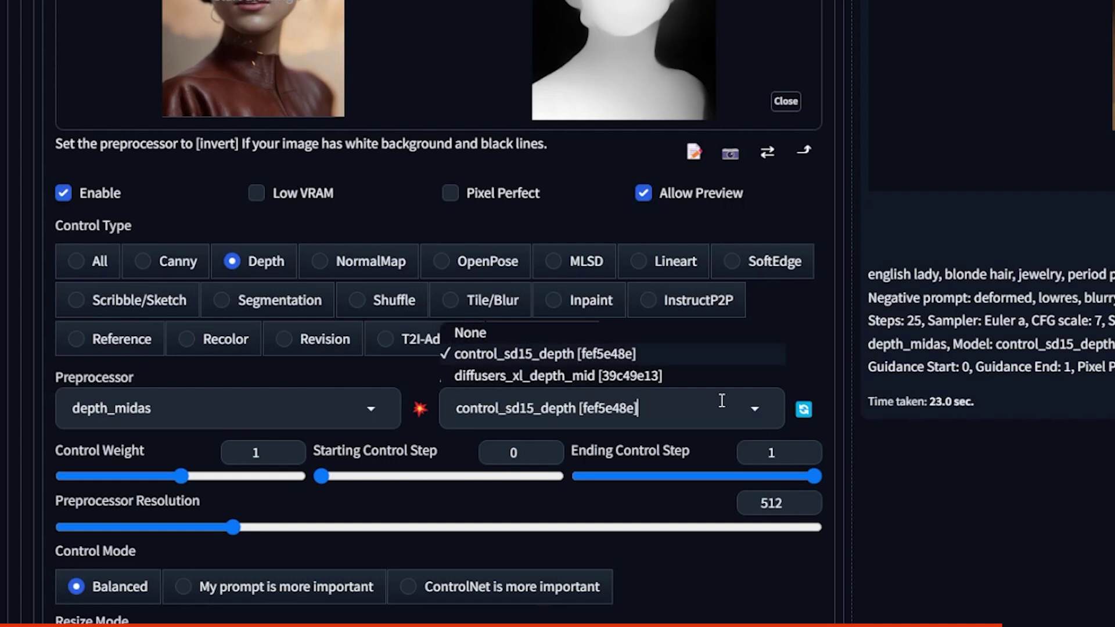
{"action": "left_click", "coordinate": [665, 374]}
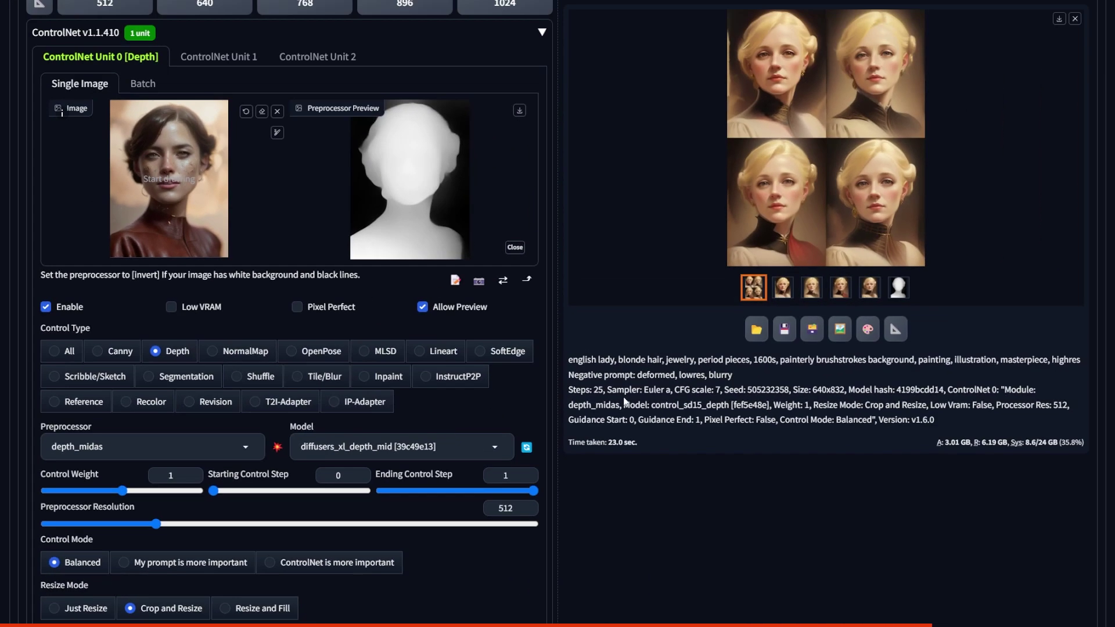
{"action": "scroll", "coordinate": [623, 396], "scroll_direction": "up", "scroll_amount": 10}
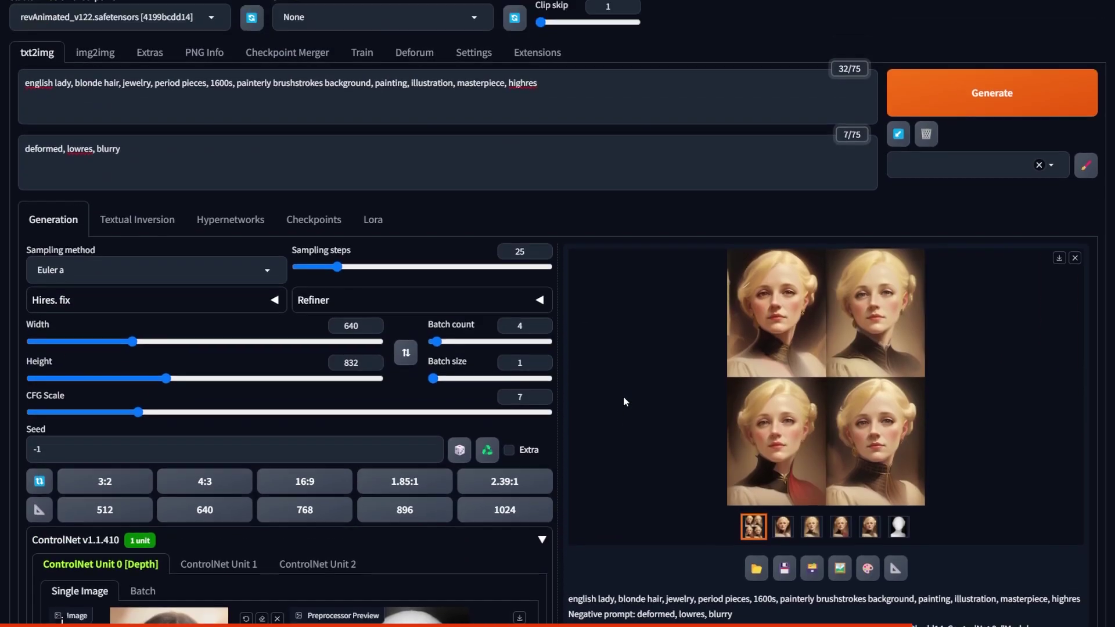
{"action": "left_click", "coordinate": [162, 36]}
{"action": "left_click", "coordinate": [267, 494]}
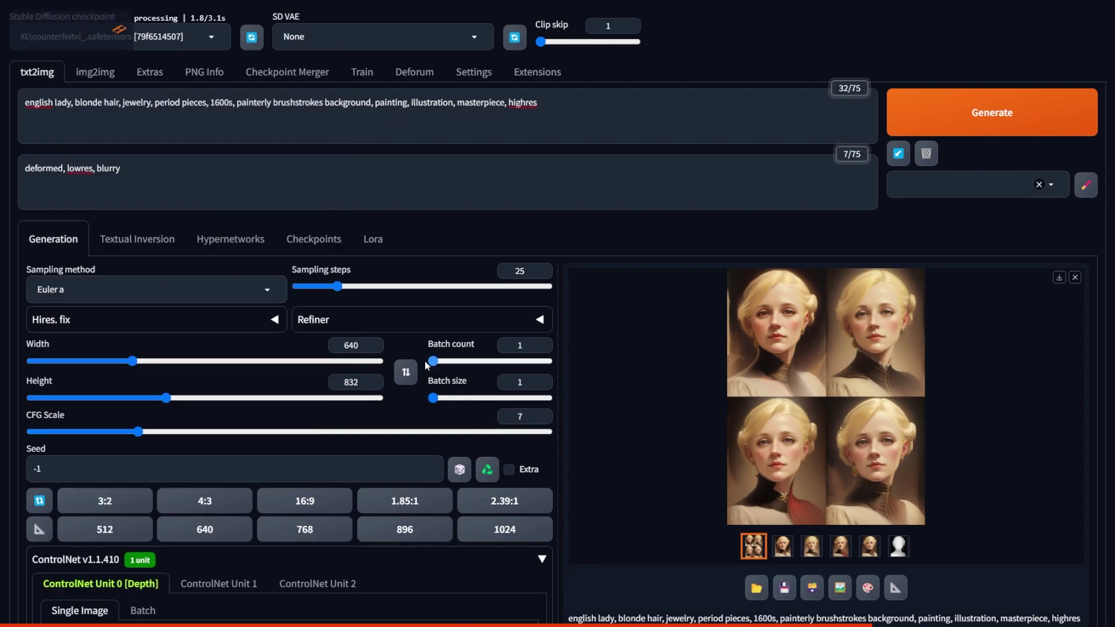
{"action": "left_click", "coordinate": [433, 362]}
{"action": "left_click", "coordinate": [935, 112]}
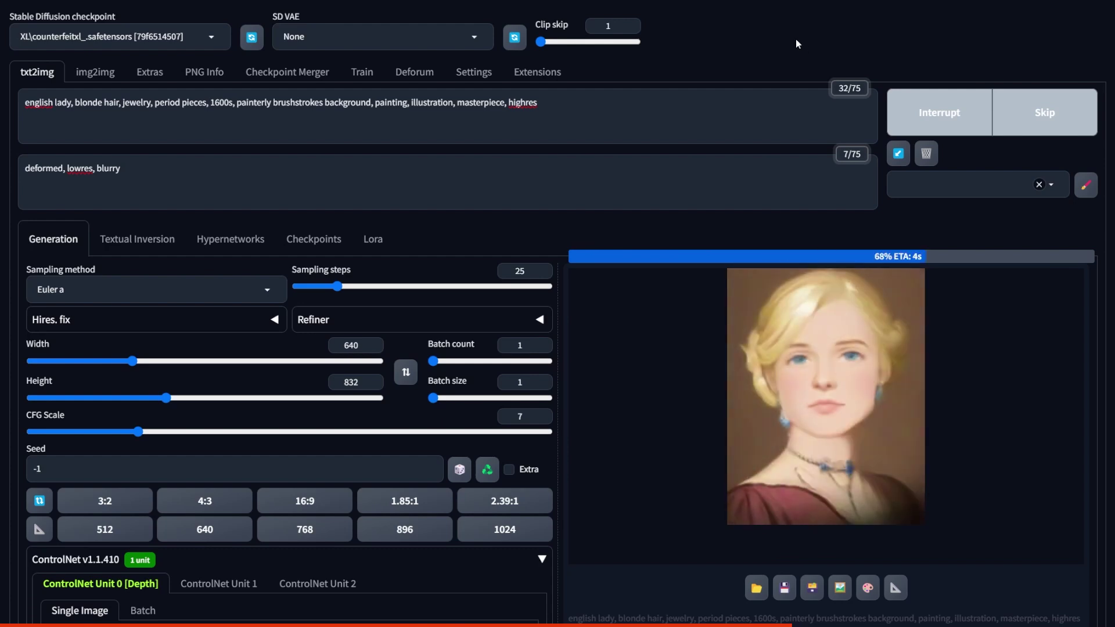
Generate one portrait each with the dynavisionXL and protovisionXL checkpoints.
{"action": "left_click", "coordinate": [175, 36]}
{"action": "left_click", "coordinate": [44, 509]}
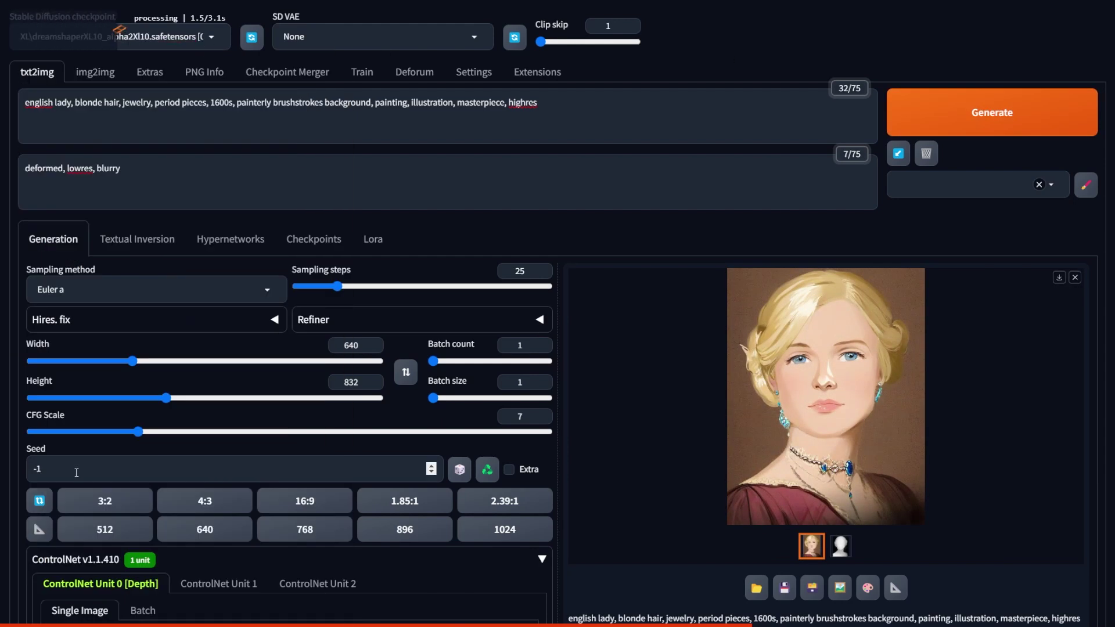
{"action": "left_click", "coordinate": [918, 113]}
{"action": "left_click", "coordinate": [174, 36]}
{"action": "left_click", "coordinate": [70, 581]}
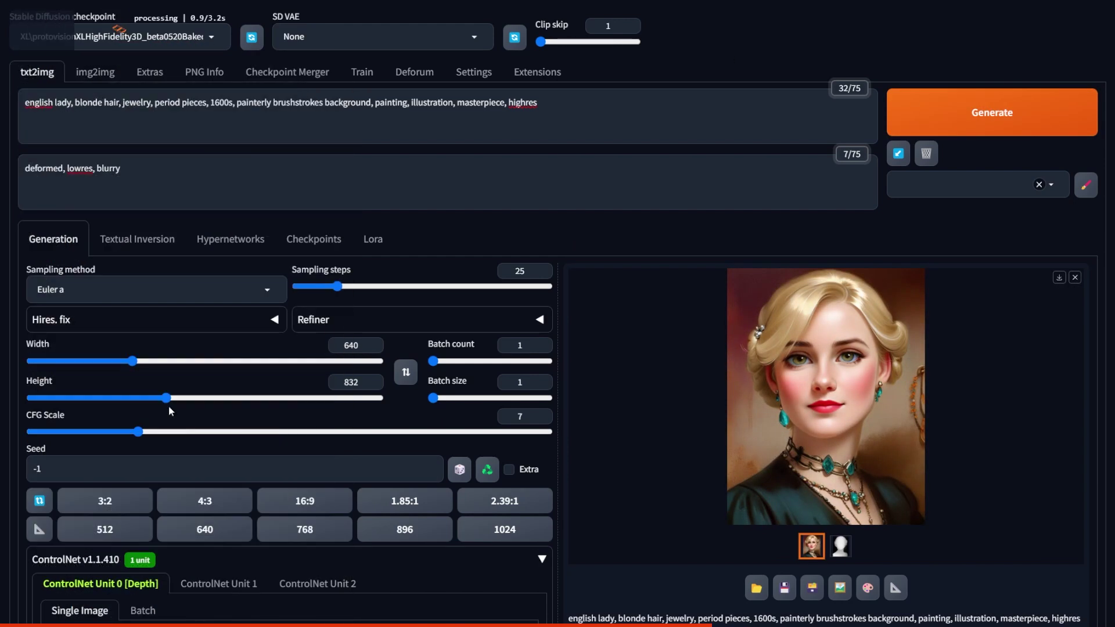
{"action": "left_click", "coordinate": [929, 113]}
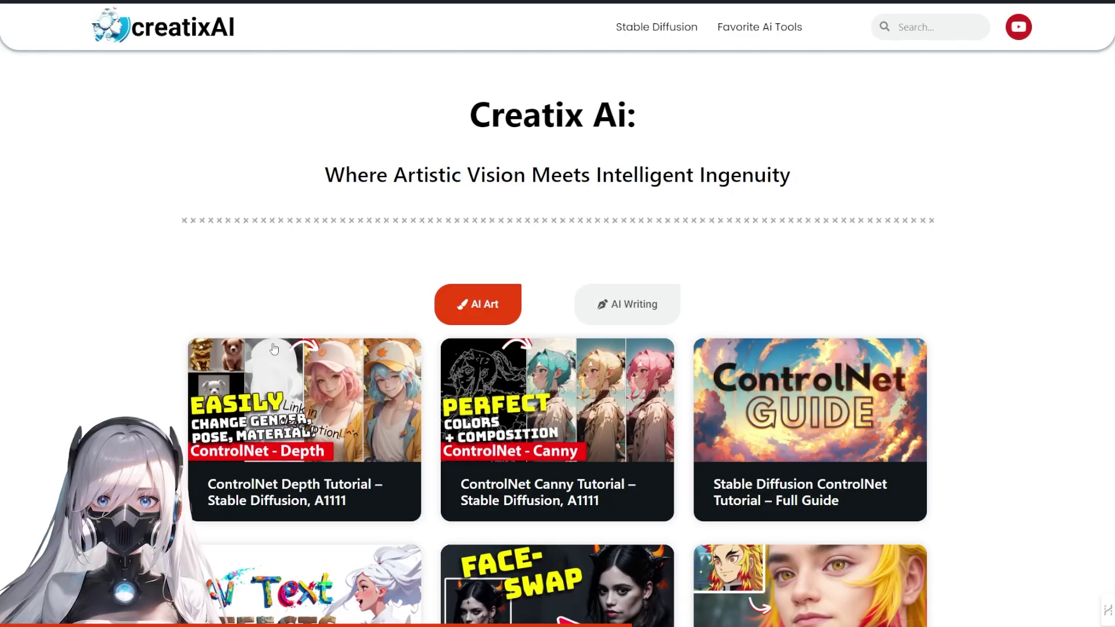
Open the ControlNet Depth Tutorial, scroll to its SDXL section, and follow the Depth XL model link.
{"action": "left_click", "coordinate": [273, 335]}
{"action": "left_click_drag", "start_coordinate": [119, 488], "coordinate": [512, 489]}
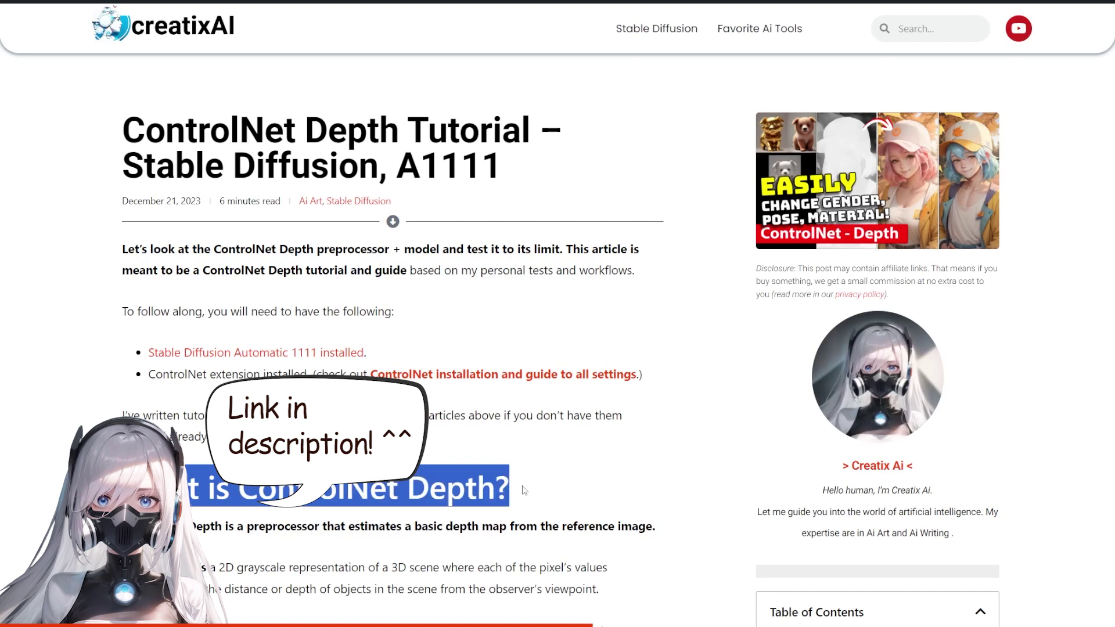
{"action": "scroll", "coordinate": [554, 465], "scroll_direction": "down", "scroll_amount": 2}
{"action": "scroll", "coordinate": [559, 464], "scroll_direction": "down", "scroll_amount": 4}
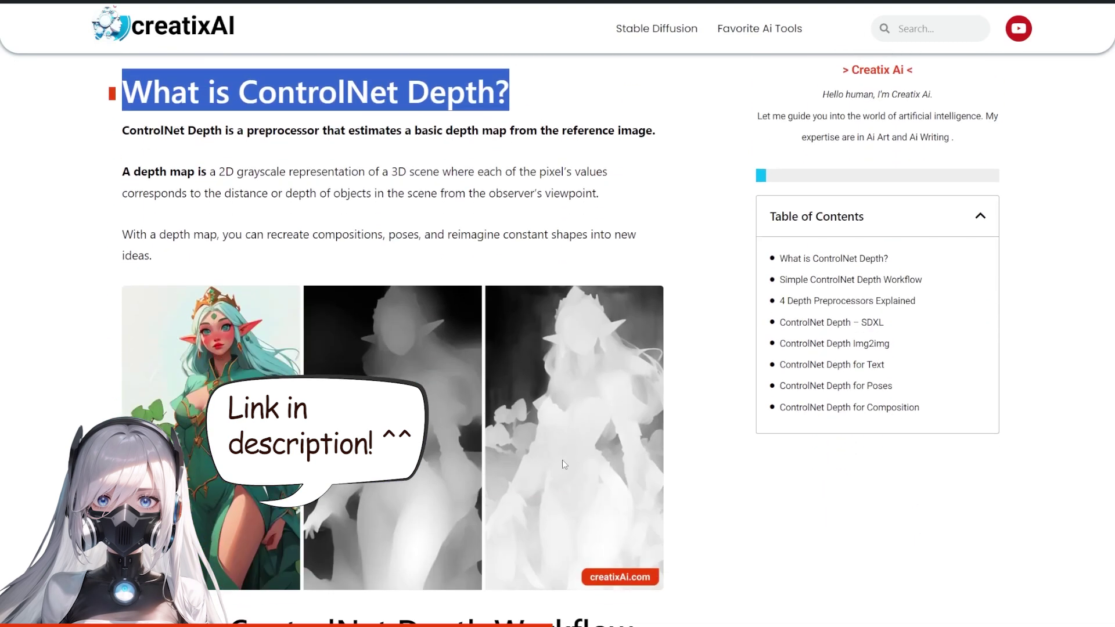
{"action": "scroll", "coordinate": [564, 465], "scroll_direction": "down", "scroll_amount": 8}
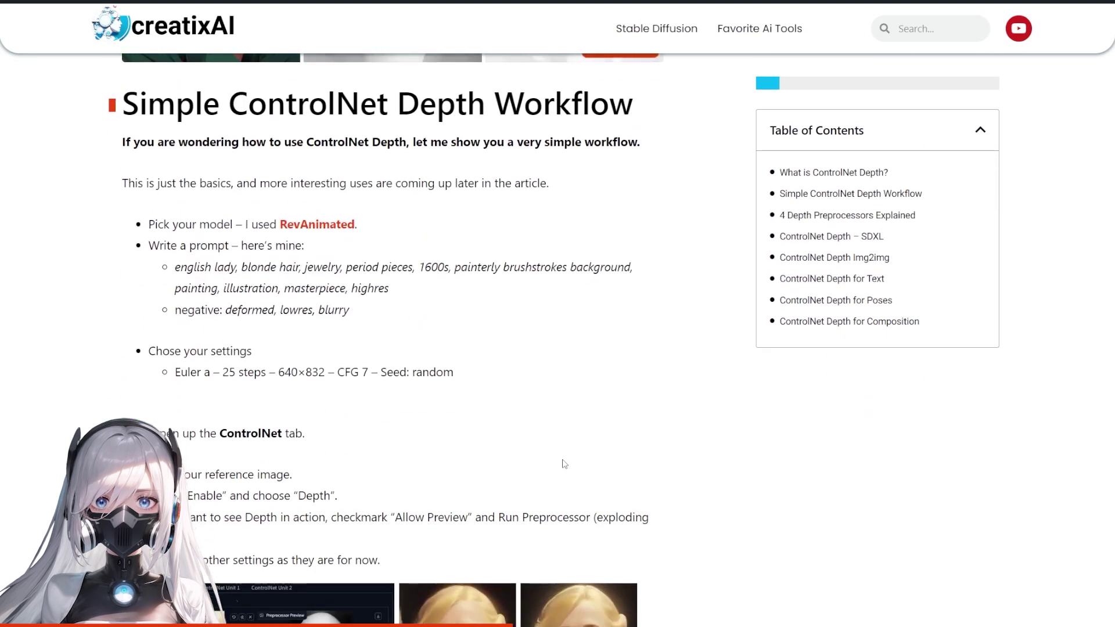
{"action": "scroll", "coordinate": [564, 463], "scroll_direction": "down", "scroll_amount": 9}
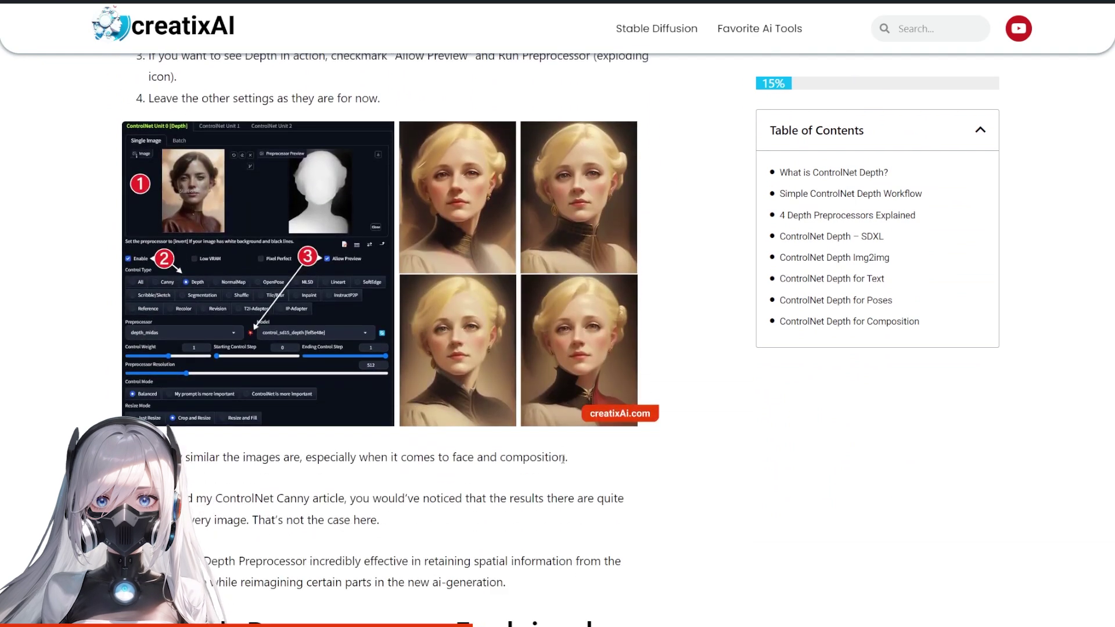
{"action": "scroll", "coordinate": [563, 459], "scroll_direction": "down", "scroll_amount": 9}
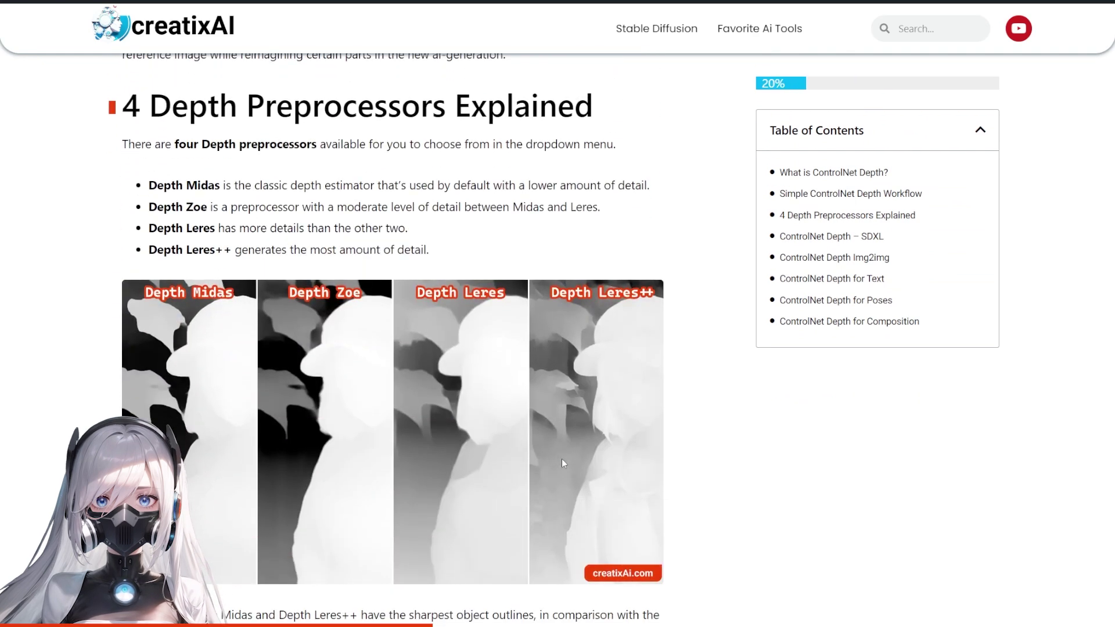
{"action": "scroll", "coordinate": [562, 459], "scroll_direction": "down", "scroll_amount": 10}
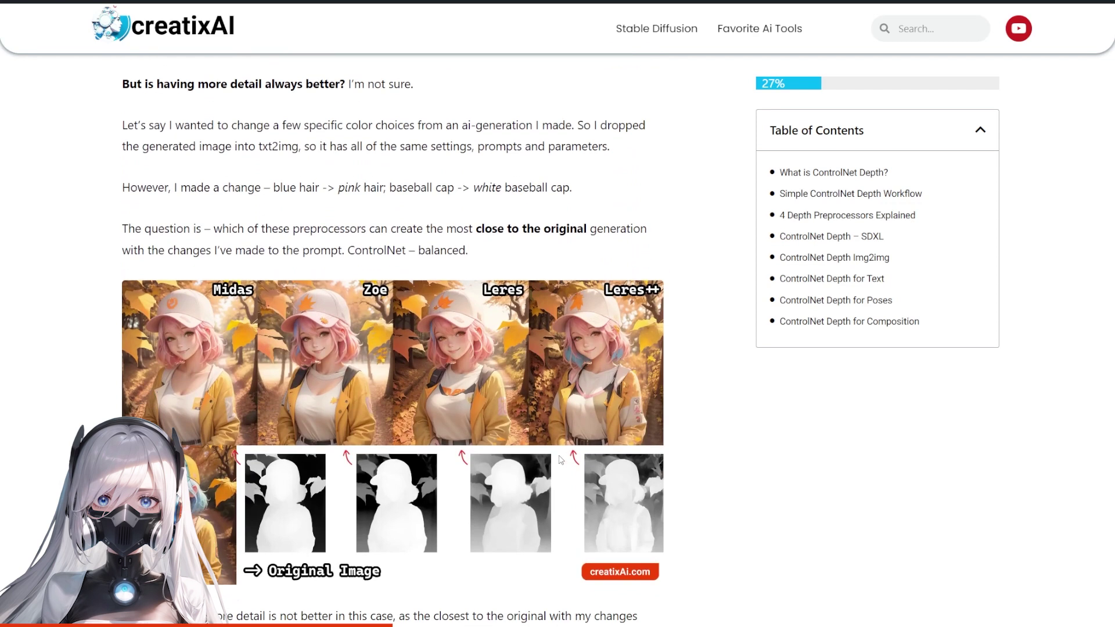
{"action": "scroll", "coordinate": [561, 460], "scroll_direction": "down", "scroll_amount": 10}
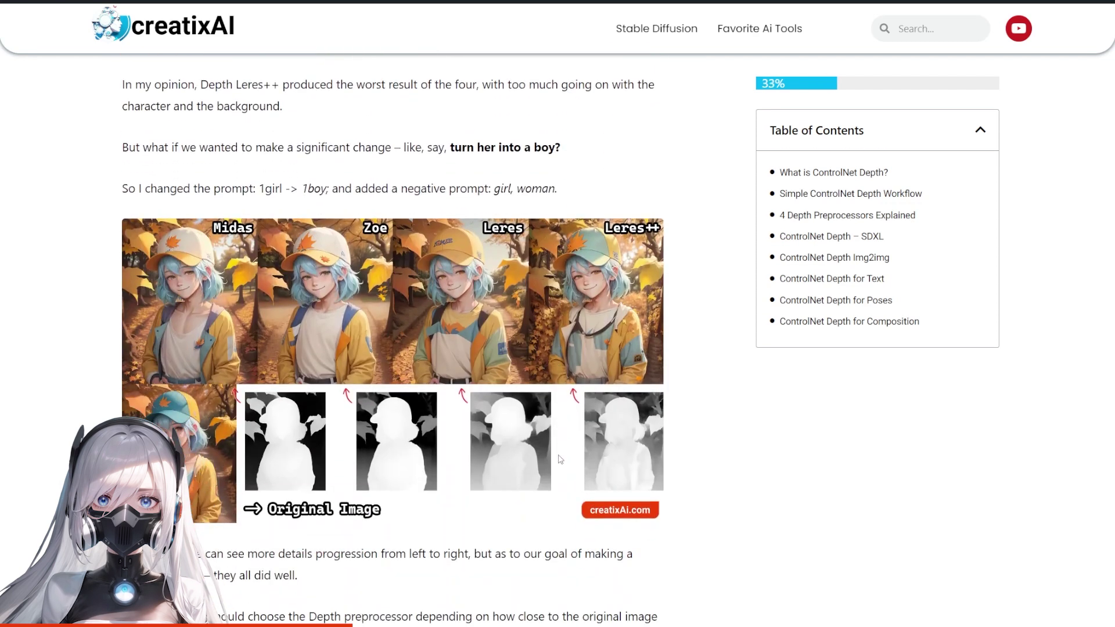
{"action": "scroll", "coordinate": [561, 460], "scroll_direction": "down", "scroll_amount": 10}
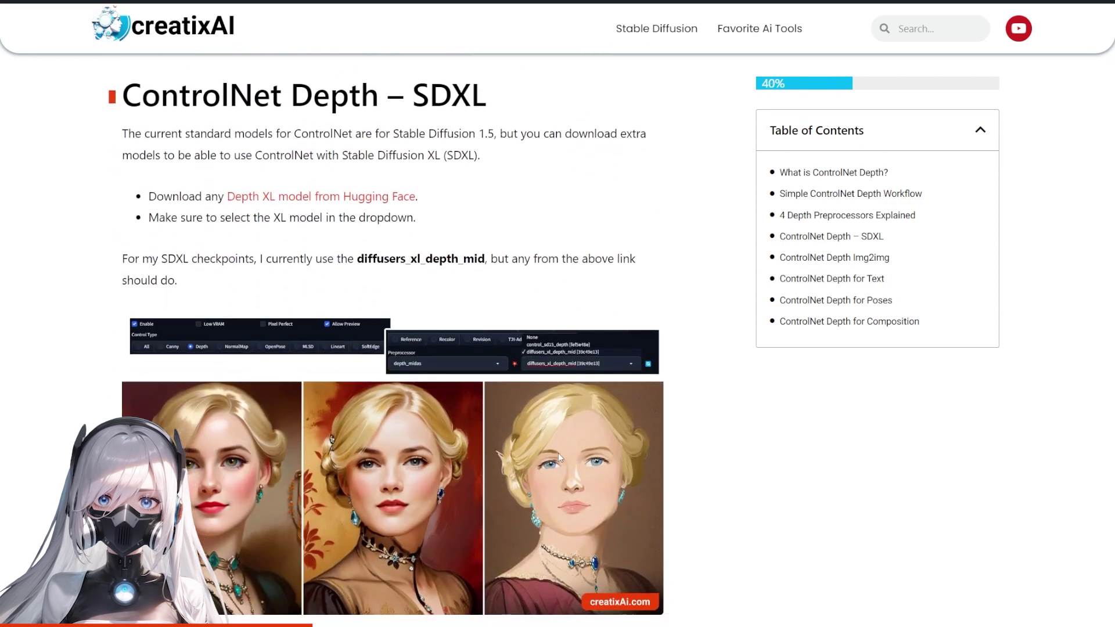
{"action": "left_click", "coordinate": [269, 202]}
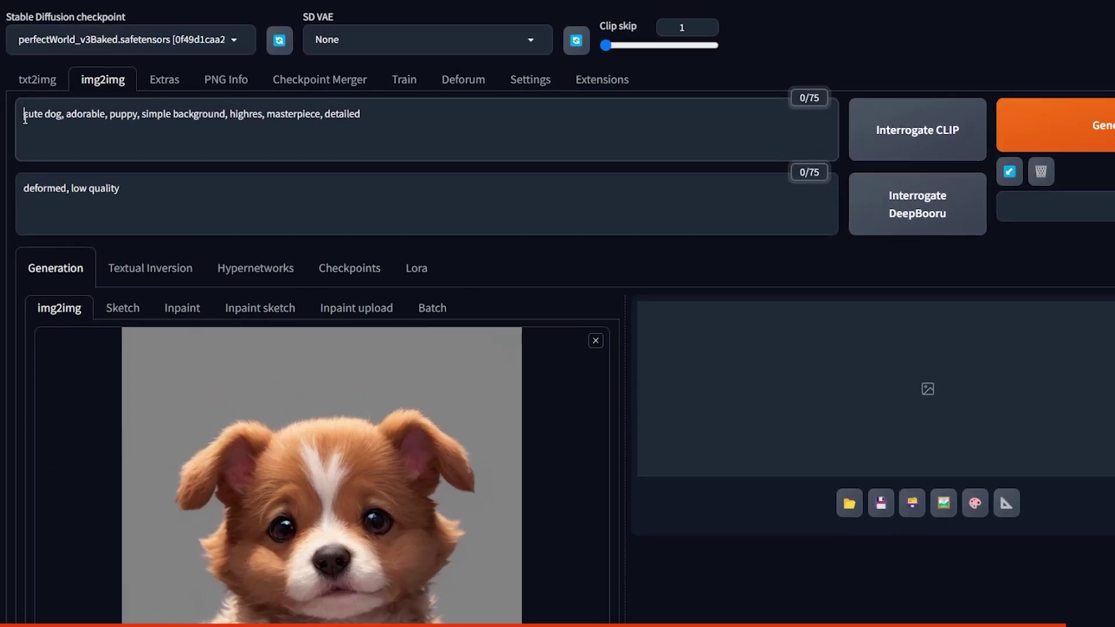
Prefix the img2img prompt with (bronze statue:1.2) and generate the bronze puppy statue image.
{"action": "type", "text": "brownze statuem"}
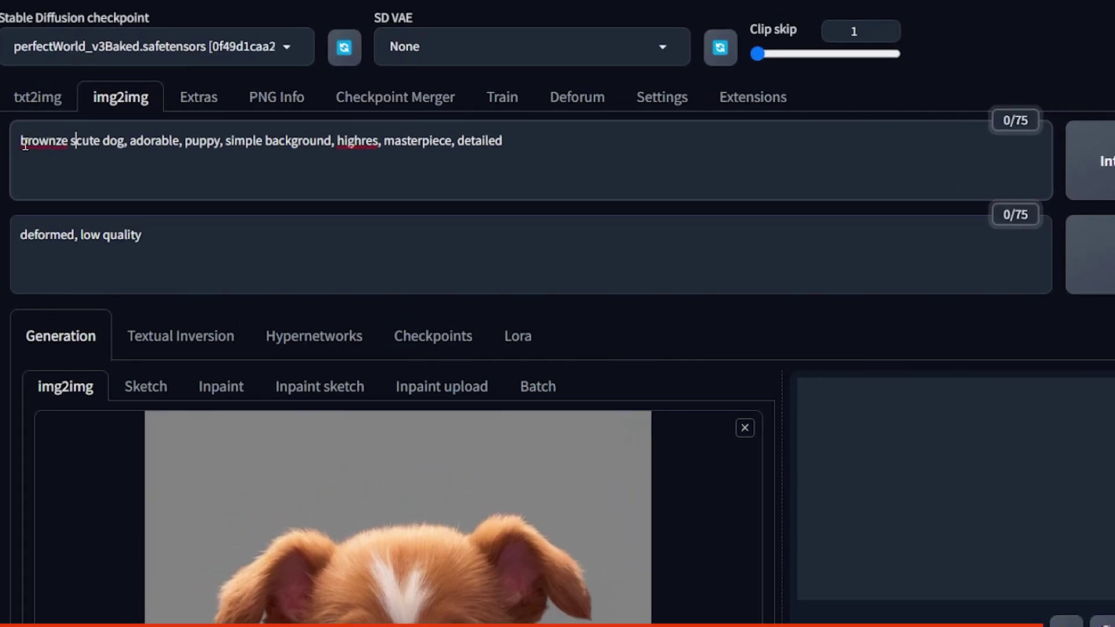
{"action": "key", "text": "BackSpace"}
{"action": "type", "text": ","}
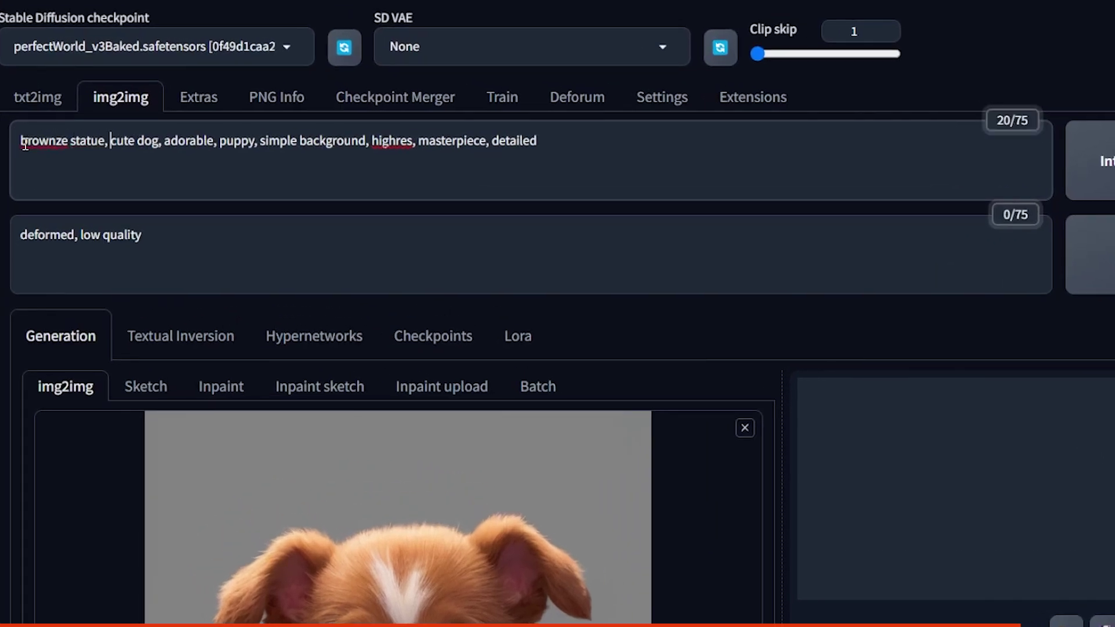
{"action": "left_click", "coordinate": [48, 143]}
{"action": "key", "text": "BackSpace"}
{"action": "left_click_drag", "start_coordinate": [95, 141], "coordinate": [20, 141]}
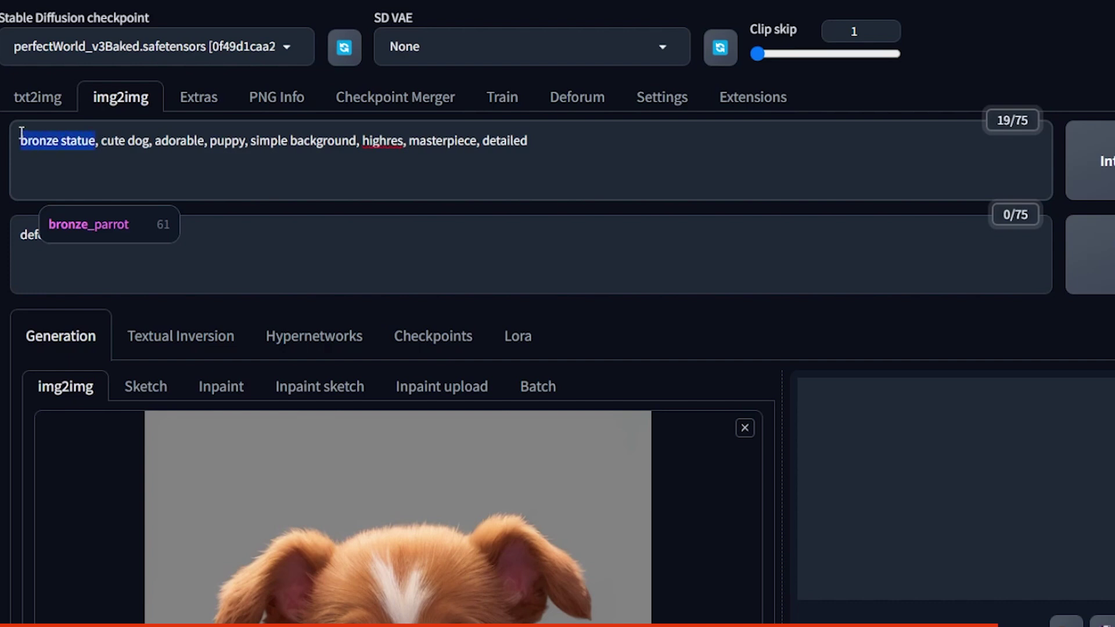
{"action": "key", "text": "ctrl+Up"}
{"action": "key", "text": "ctrl+Up"}
{"action": "left_click", "coordinate": [691, 166]}
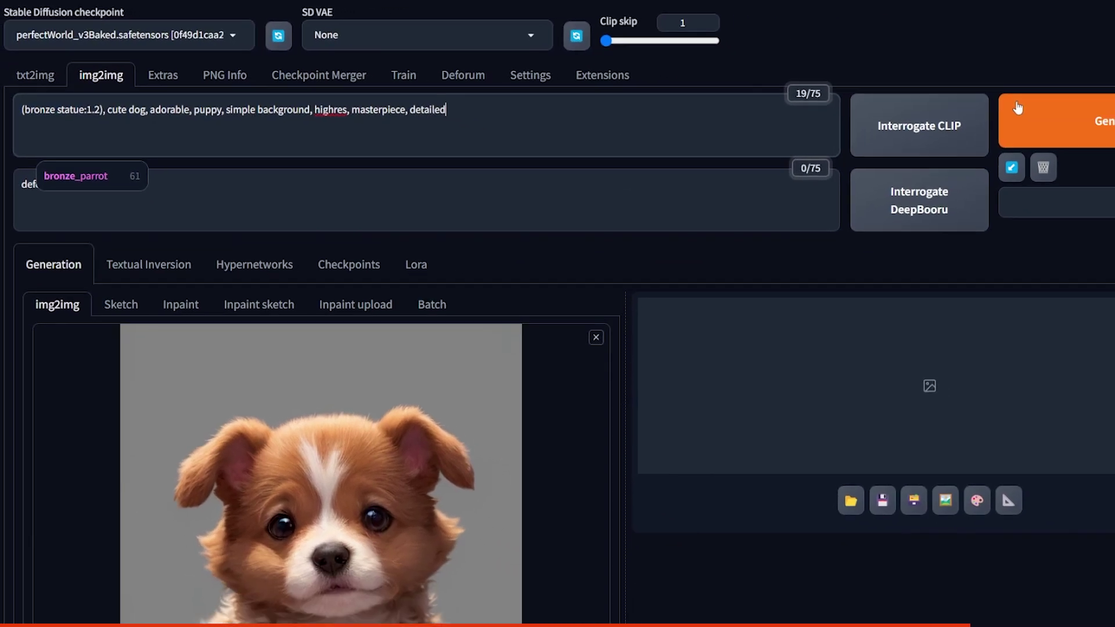
{"action": "key", "text": "ctrl+Return"}
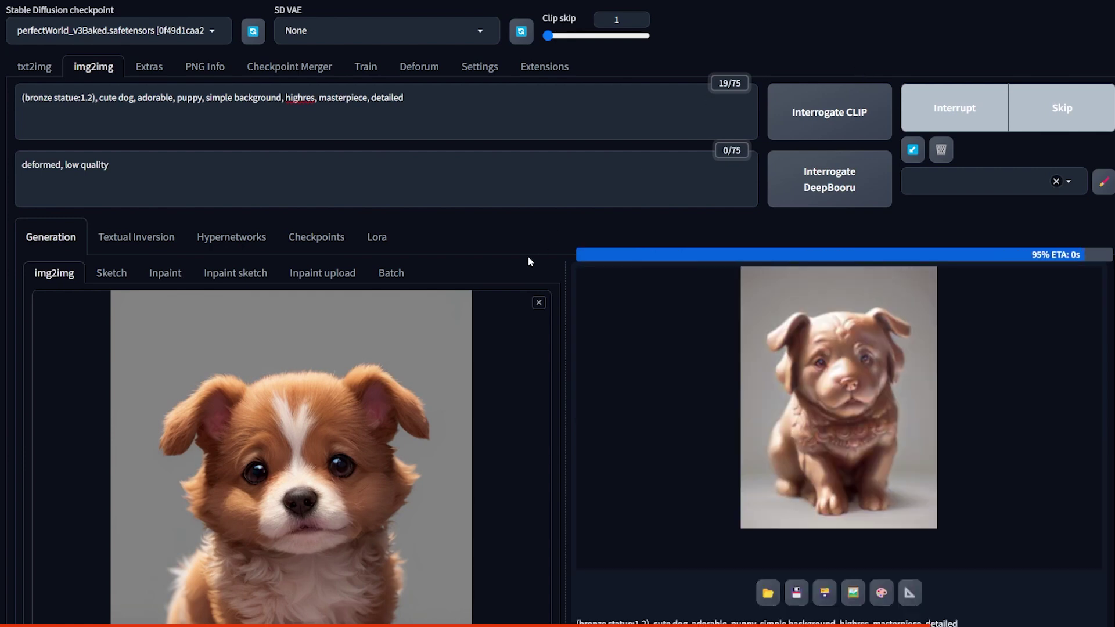
{"action": "scroll", "coordinate": [538, 263], "scroll_direction": "down", "scroll_amount": 2}
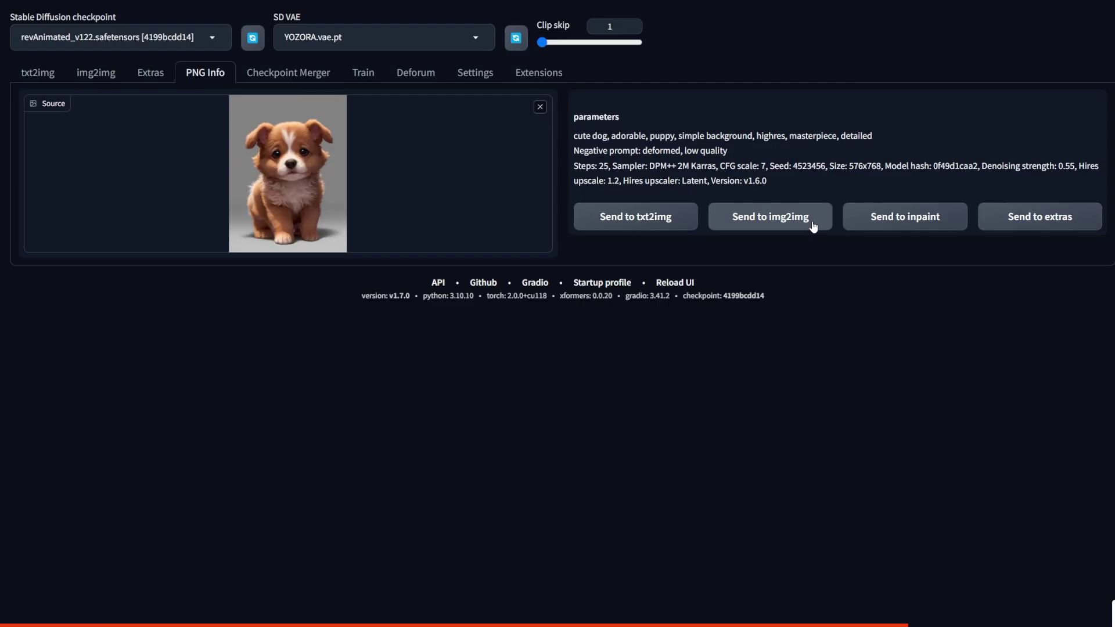
Send the puppy image and its settings into img2img.
{"action": "left_click", "coordinate": [814, 226]}
{"action": "scroll", "coordinate": [617, 251], "scroll_direction": "down", "scroll_amount": 5}
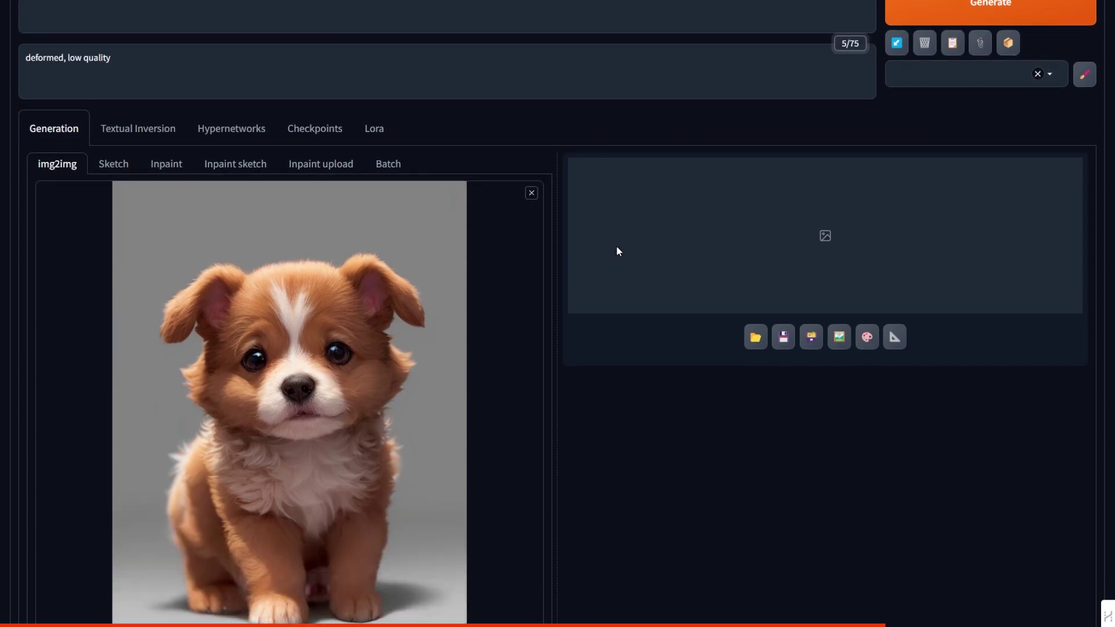
{"action": "scroll", "coordinate": [617, 247], "scroll_direction": "down", "scroll_amount": 5}
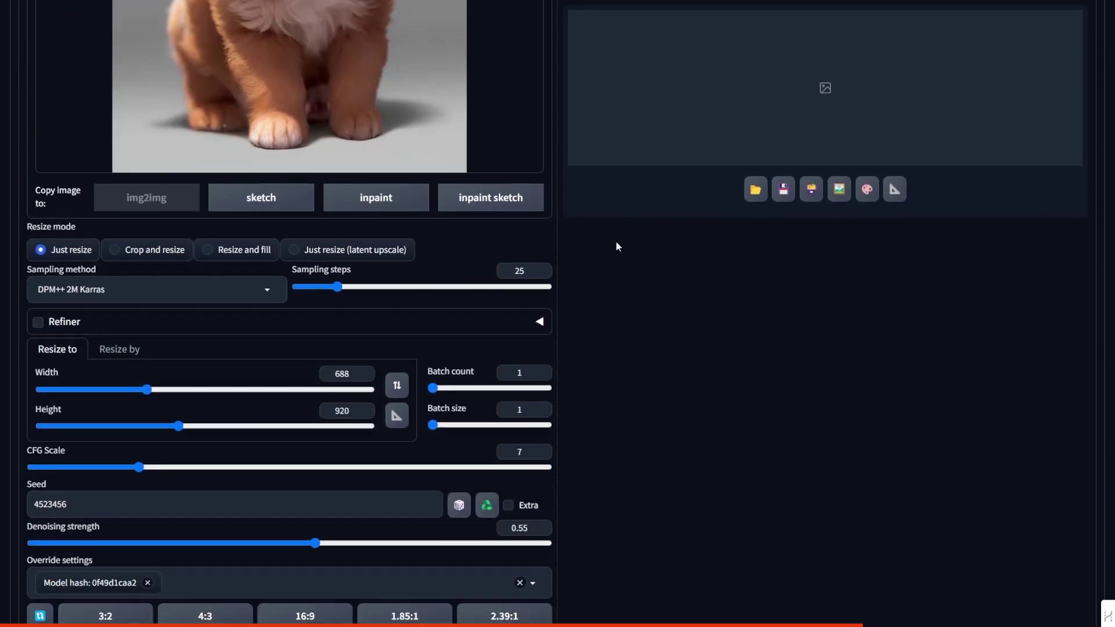
{"action": "scroll", "coordinate": [617, 247], "scroll_direction": "down", "scroll_amount": 1}
{"action": "left_click_drag", "start_coordinate": [327, 478], "coordinate": [496, 478]}
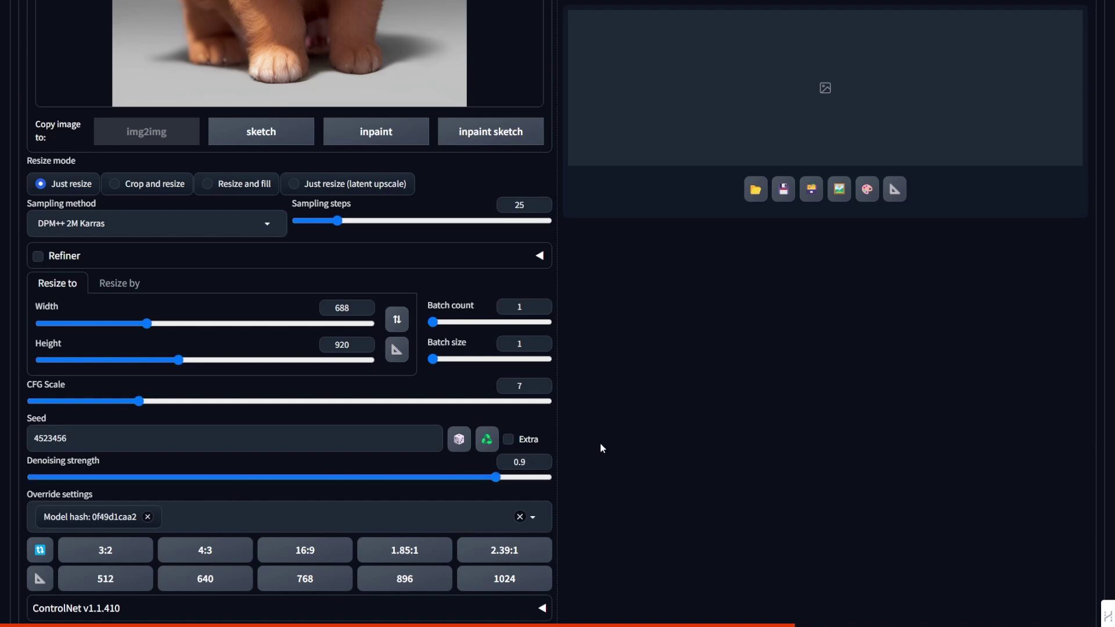
{"action": "scroll", "coordinate": [625, 410], "scroll_direction": "down", "scroll_amount": 1}
{"action": "scroll", "coordinate": [625, 410], "scroll_direction": "down", "scroll_amount": 2}
Enable ControlNet Unit 0 with Depth and lower its control weight to 0.6.
{"action": "left_click", "coordinate": [542, 491]}
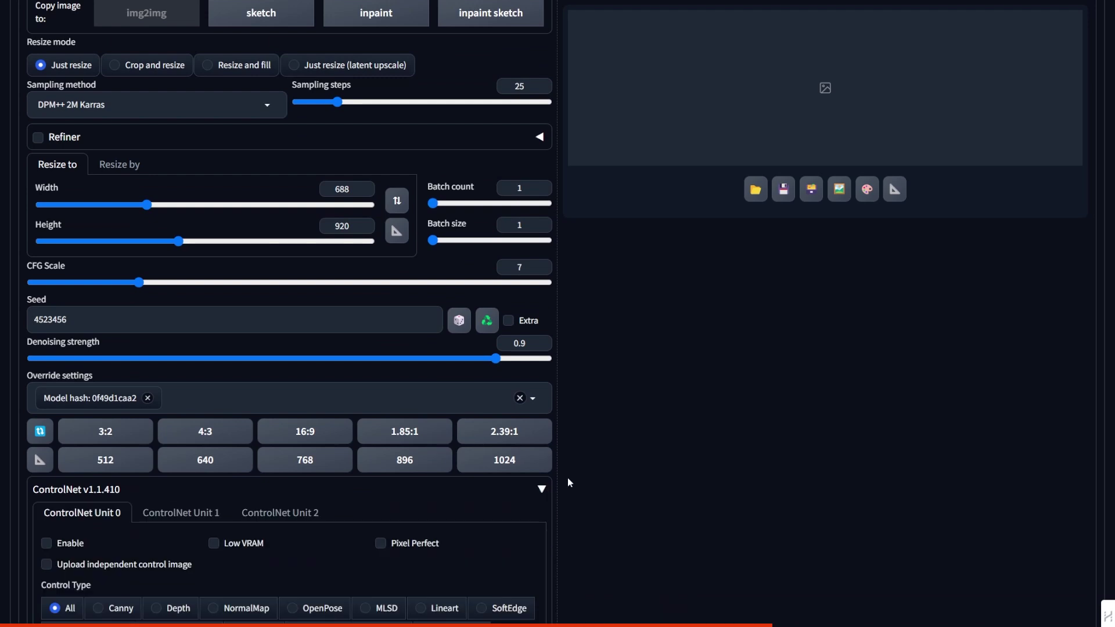
{"action": "scroll", "coordinate": [575, 470], "scroll_direction": "down", "scroll_amount": 2}
{"action": "scroll", "coordinate": [582, 471], "scroll_direction": "down", "scroll_amount": 4}
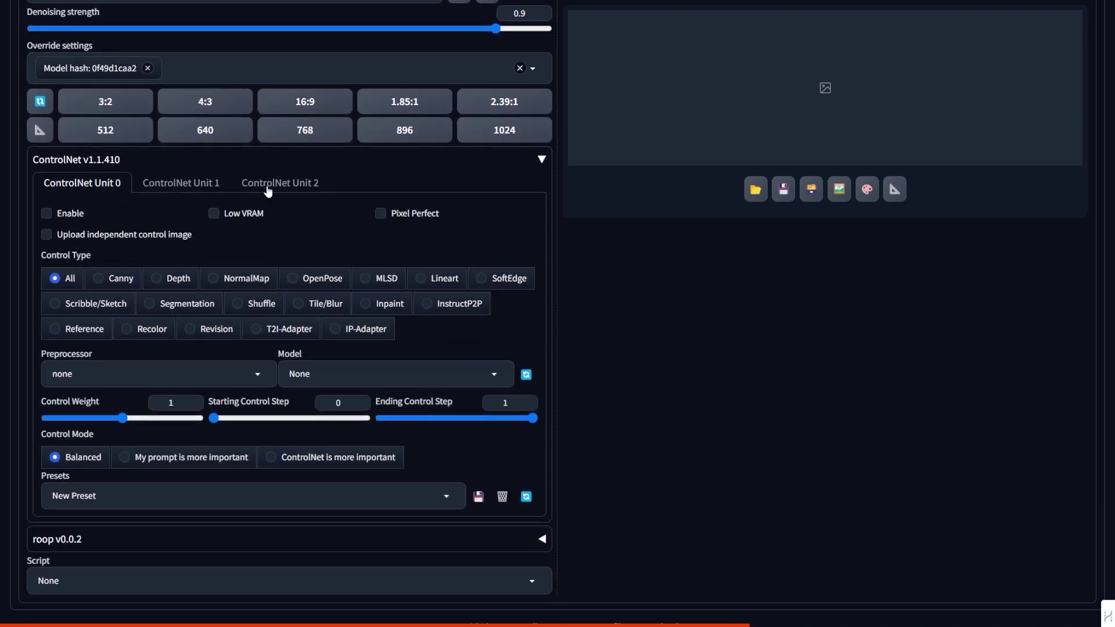
{"action": "left_click", "coordinate": [81, 216]}
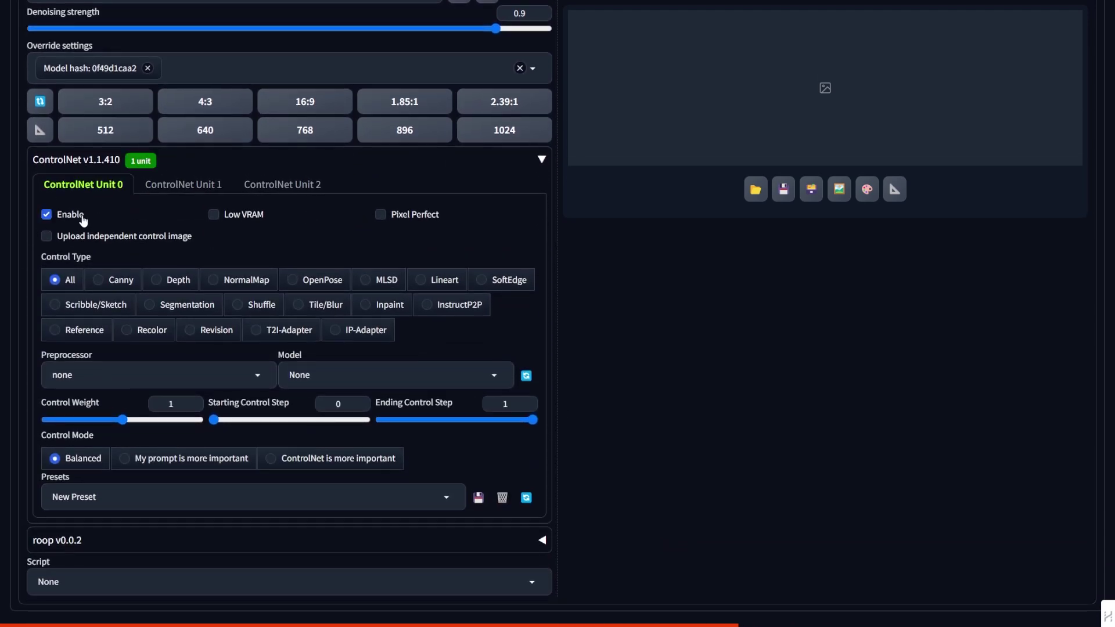
{"action": "left_click", "coordinate": [172, 287]}
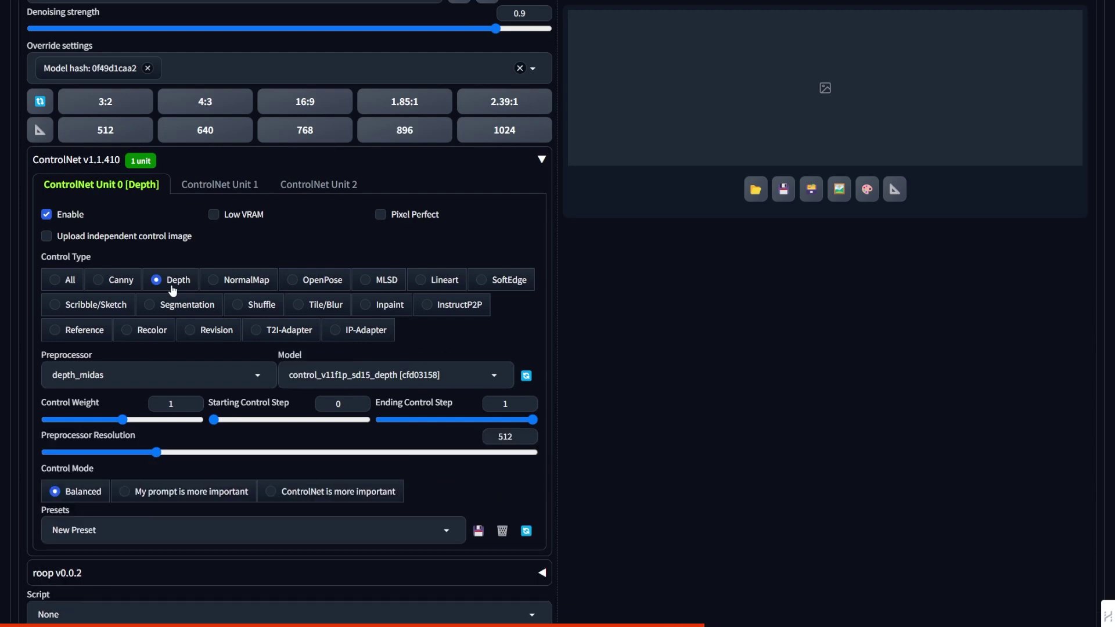
{"action": "mouse_move", "coordinate": [123, 419]}
{"action": "left_mouse_down"}
{"action": "mouse_move", "coordinate": [81, 419]}
{"action": "mouse_move", "coordinate": [116, 419]}
{"action": "left_mouse_up"}
{"action": "scroll", "coordinate": [602, 411], "scroll_direction": "up", "scroll_amount": 15}
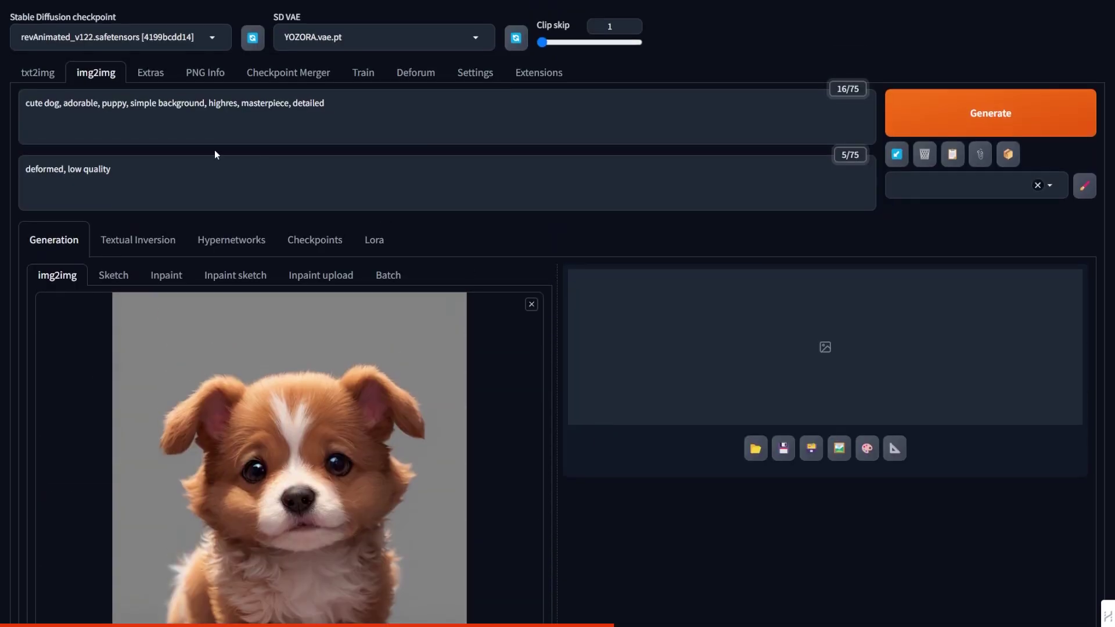
Start the prompt with 'paper statue,', generate the white puppy statue, and view it full size.
{"action": "left_click", "coordinate": [27, 103]}
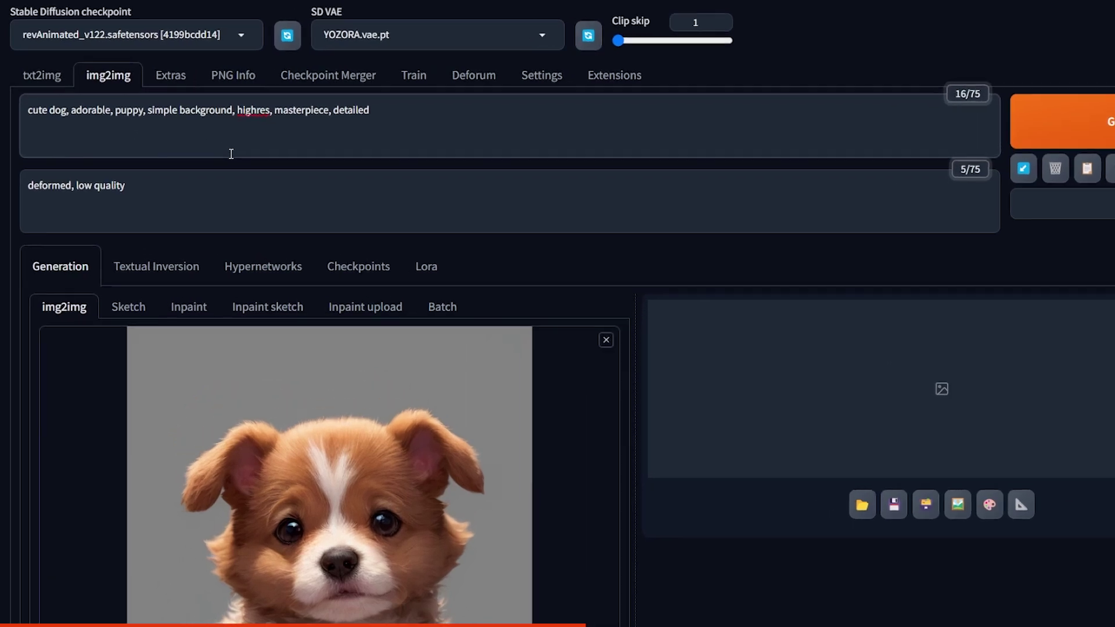
{"action": "type", "text": "paper statue,"}
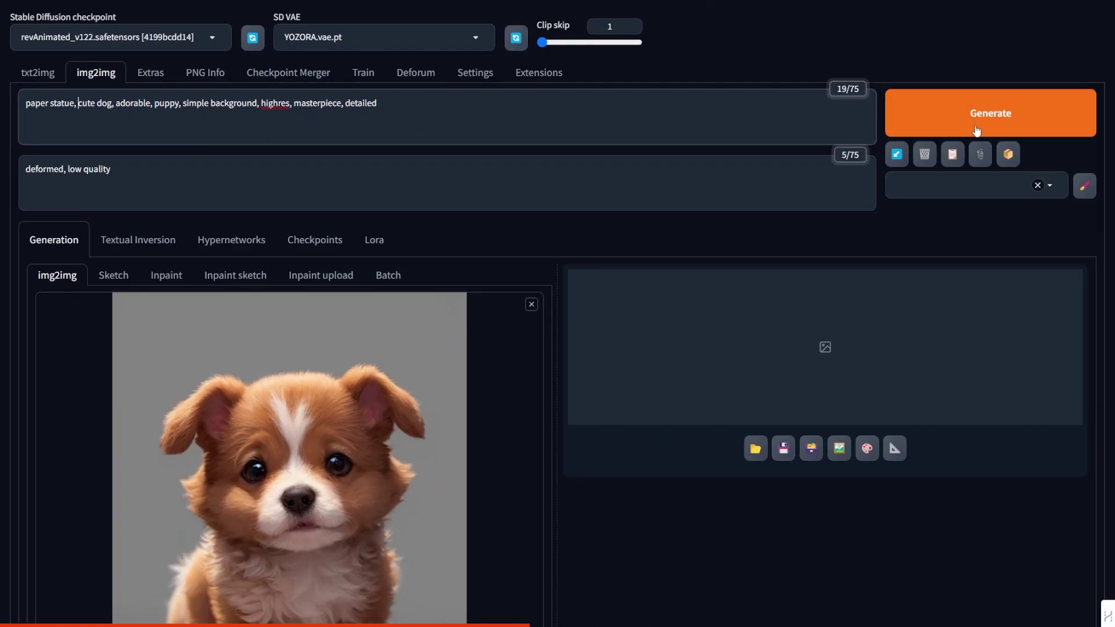
{"action": "left_click", "coordinate": [976, 128]}
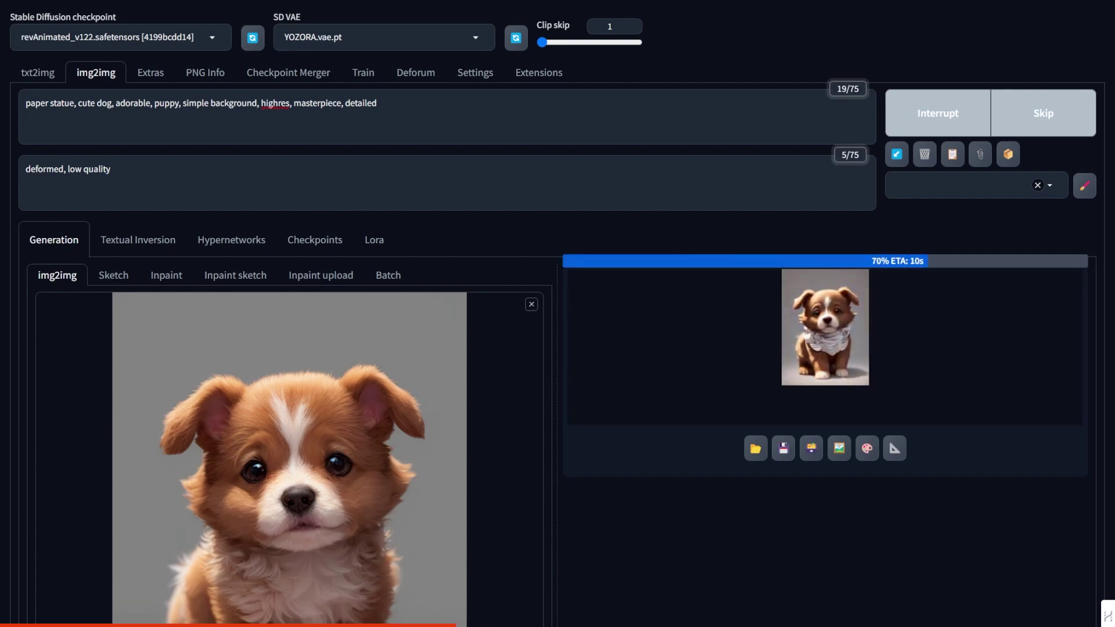
{"action": "left_click", "coordinate": [832, 391]}
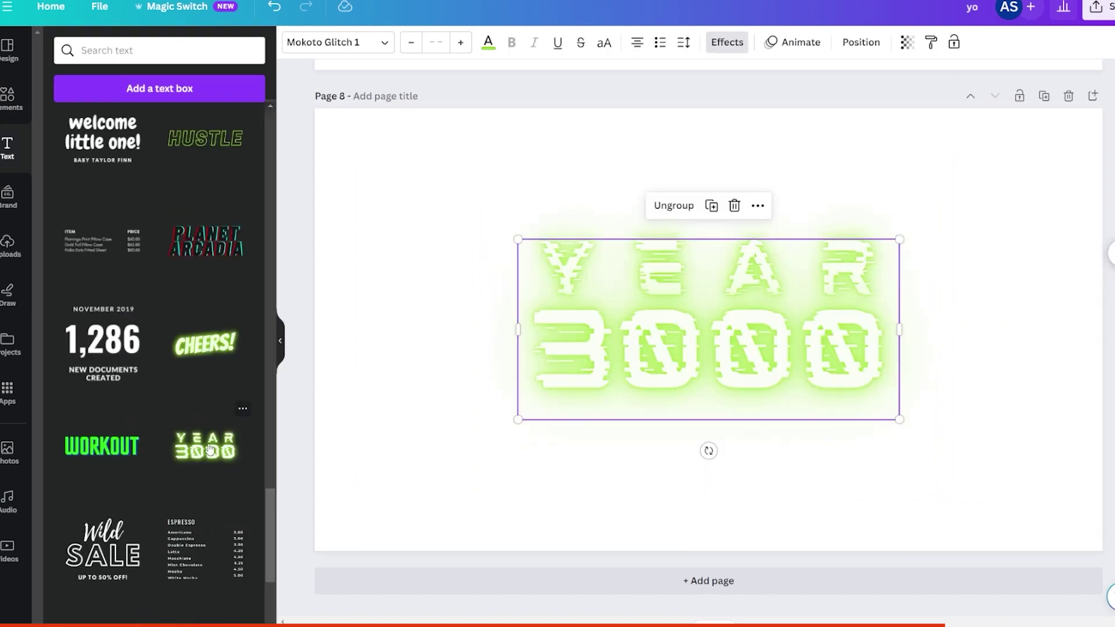
{"action": "left_click", "coordinate": [488, 42]}
Recolour the YEAR 3000 text from green to black and drag a corner to enlarge it.
{"action": "left_click", "coordinate": [99, 124]}
{"action": "left_click_drag", "start_coordinate": [520, 419], "coordinate": [461, 523]}
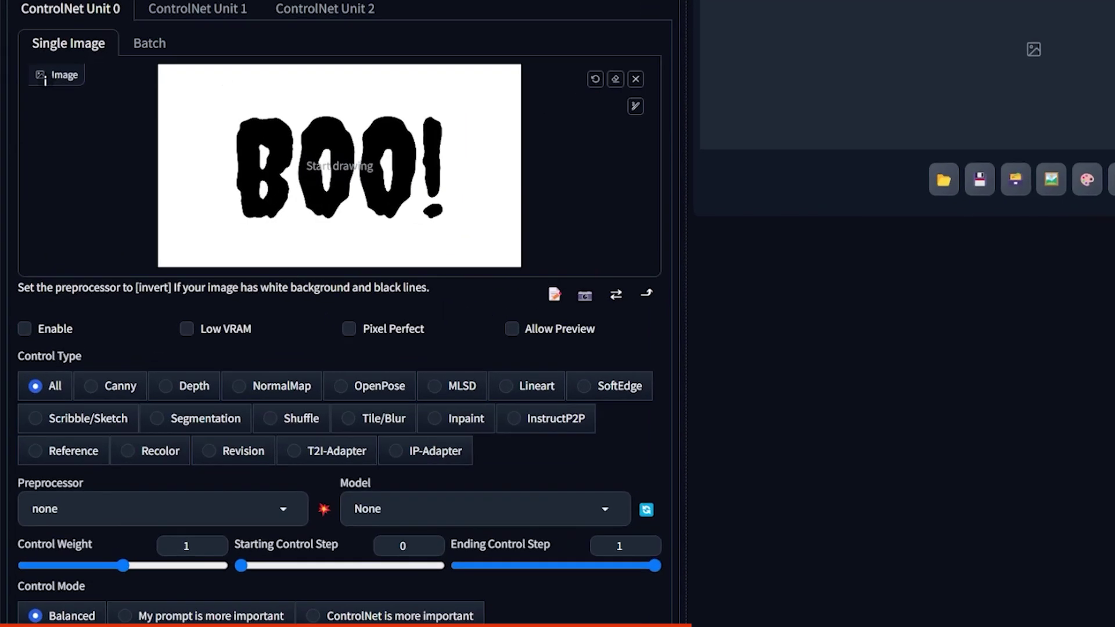
Tick Enable, Pixel Perfect and Allow Preview on ControlNet Unit 0.
{"action": "left_click", "coordinate": [57, 330]}
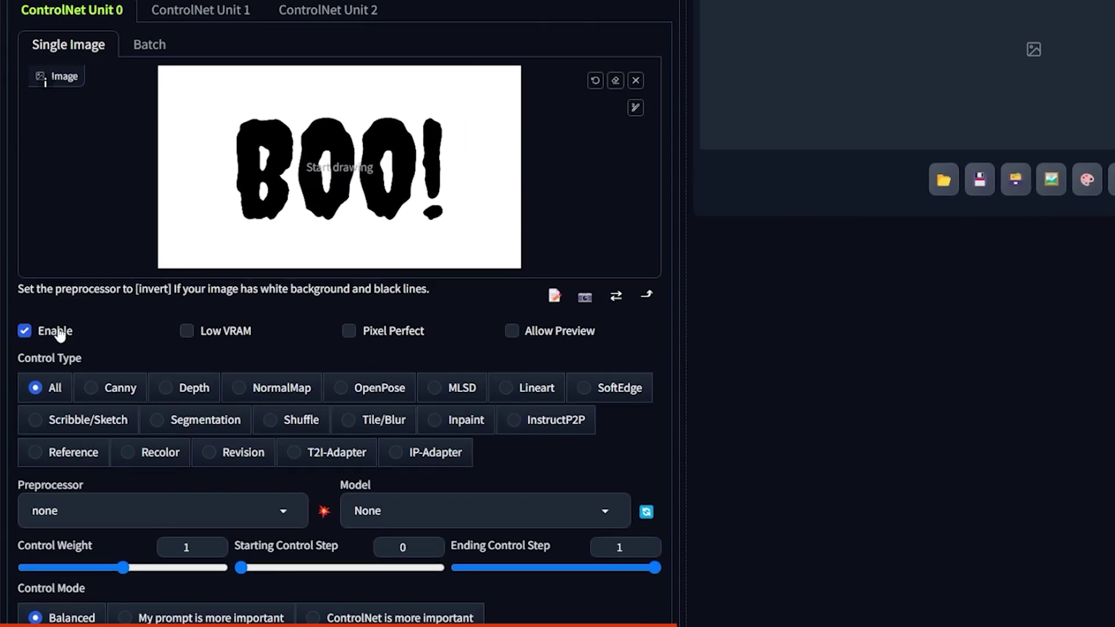
{"action": "left_click", "coordinate": [348, 331]}
{"action": "left_click", "coordinate": [323, 512]}
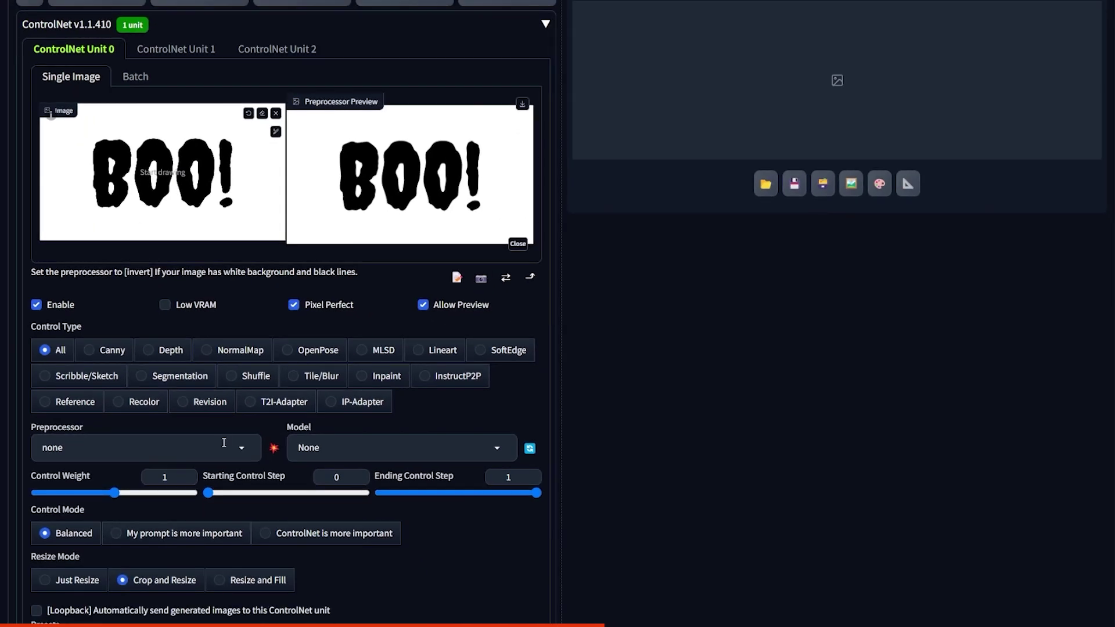
Set the invert preprocessor and control_v11f1p_sd15_depth model, then run the preprocessor on the BOO! image.
{"action": "left_click", "coordinate": [261, 511]}
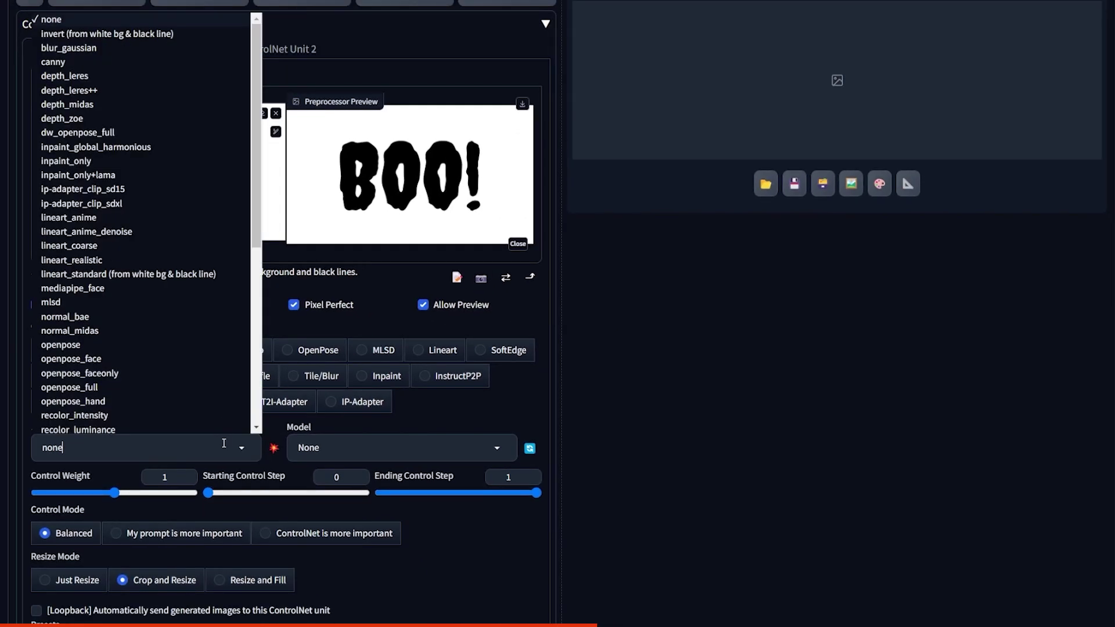
{"action": "left_click", "coordinate": [104, 36]}
{"action": "left_click", "coordinate": [307, 446]}
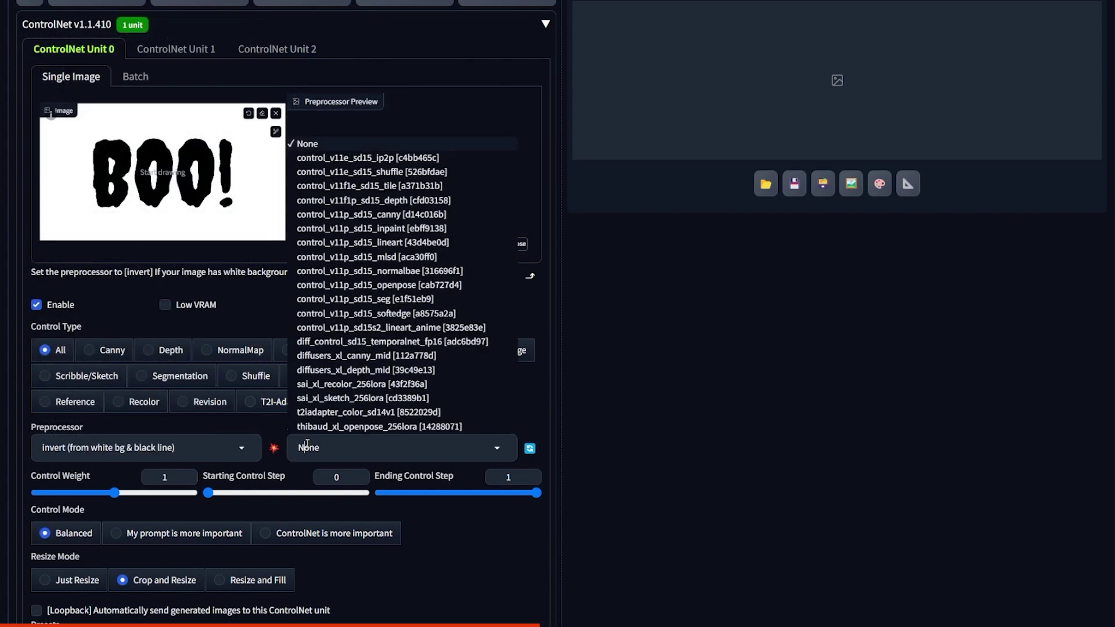
{"action": "left_click", "coordinate": [356, 200]}
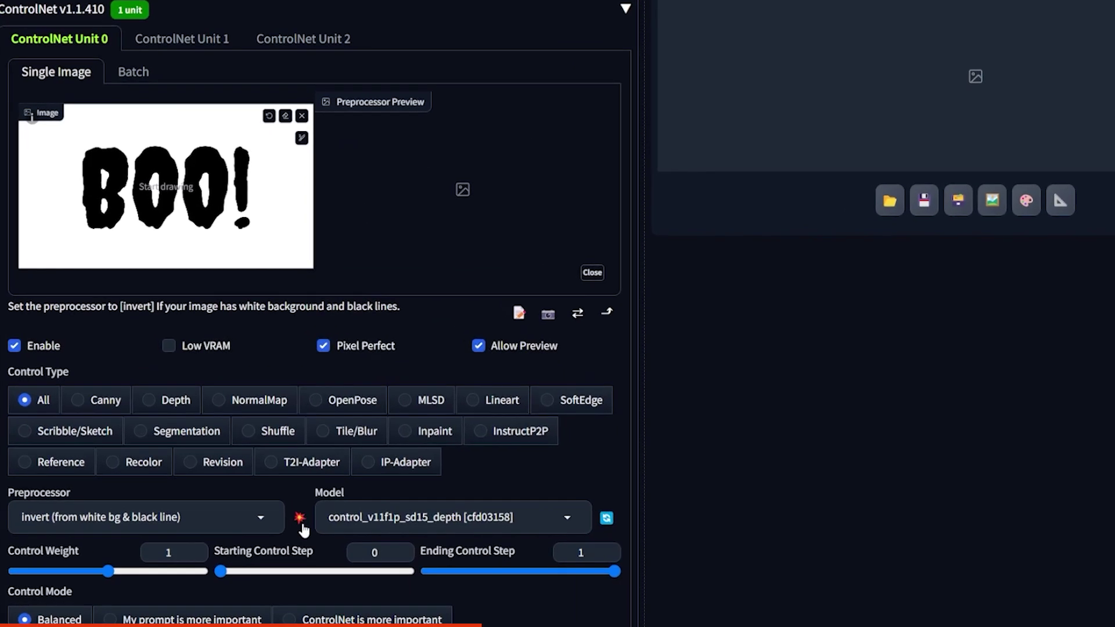
{"action": "left_click", "coordinate": [300, 520]}
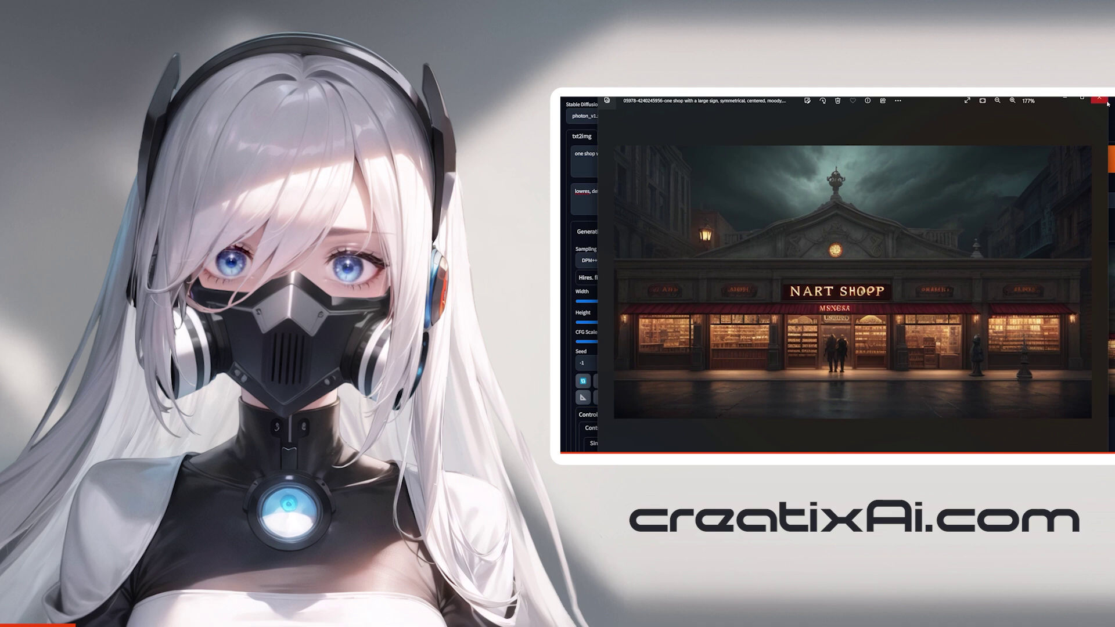
Send the shop-front image to Extras and pick an Upscaler 1 model.
{"action": "left_click", "coordinate": [1067, 433]}
{"action": "left_click", "coordinate": [1067, 433]}
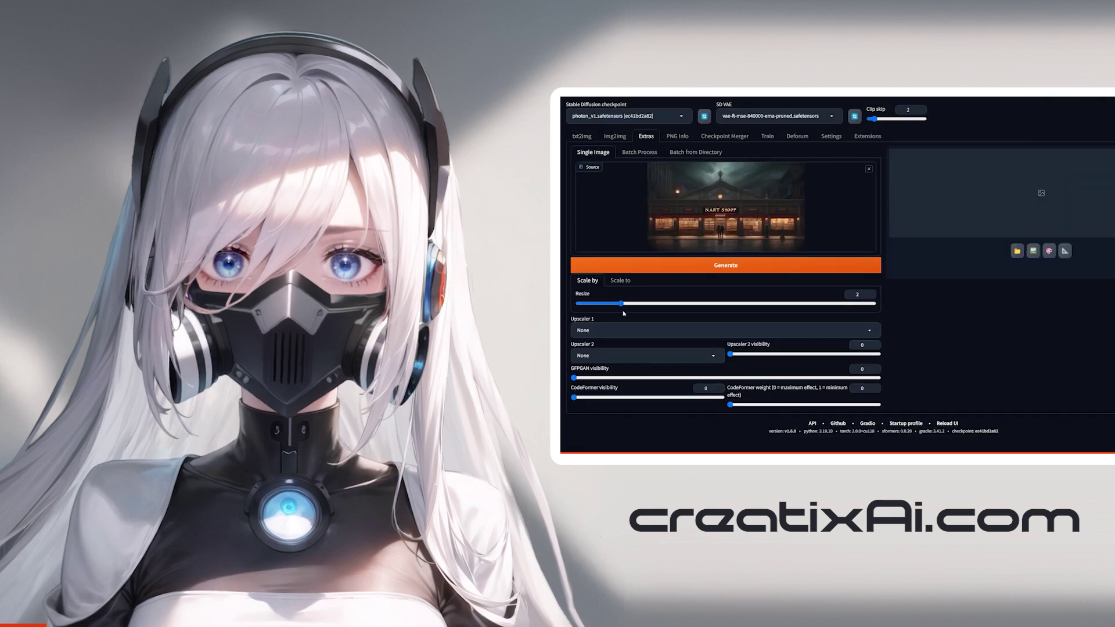
{"action": "left_click", "coordinate": [726, 330]}
{"action": "left_click", "coordinate": [715, 279]}
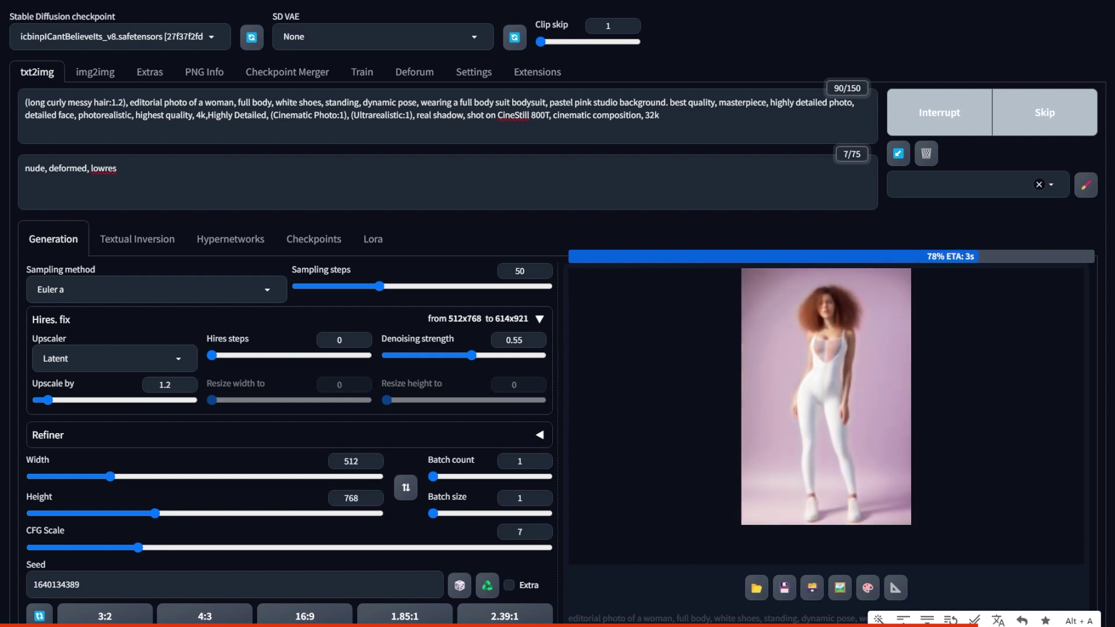
Check the generated white-bodysuit woman at full size, then return to the settings.
{"action": "left_click", "coordinate": [860, 347]}
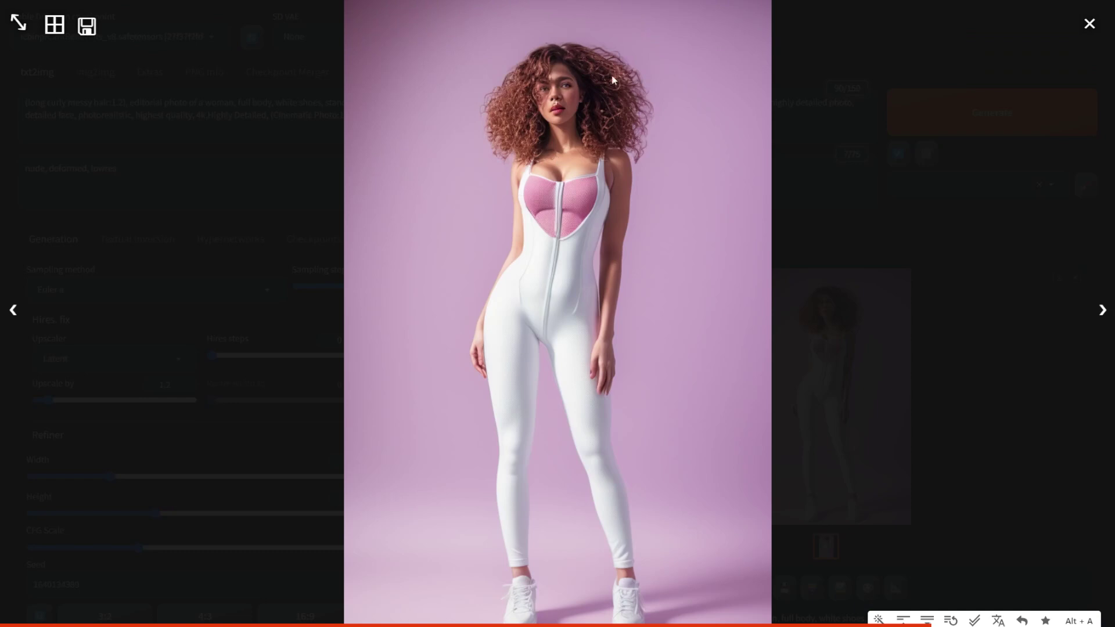
{"action": "left_click", "coordinate": [567, 74]}
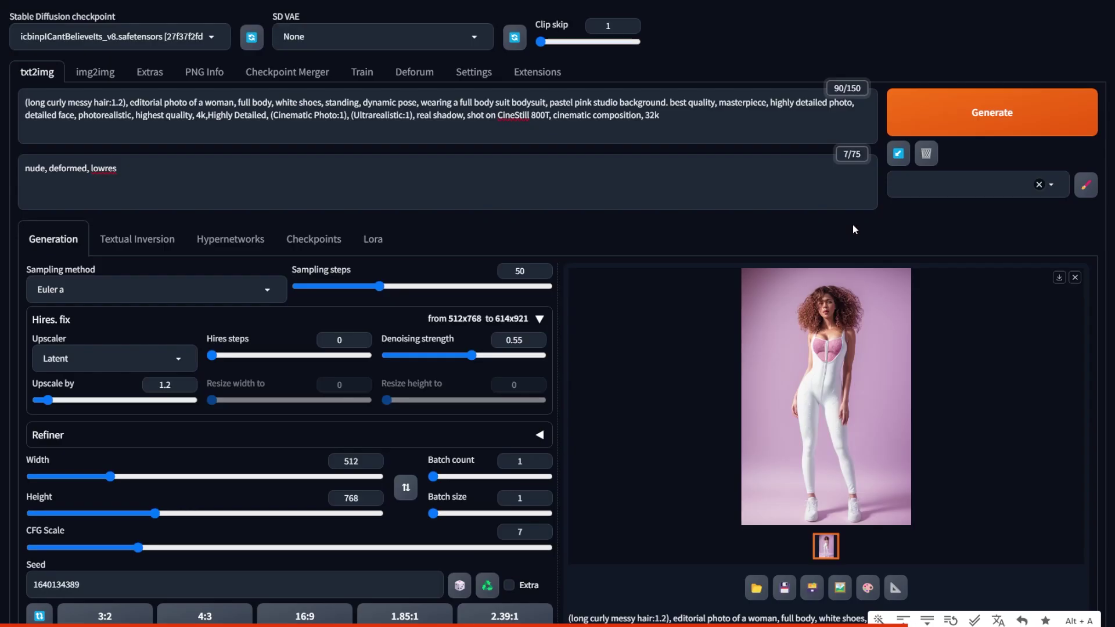
{"action": "scroll", "coordinate": [852, 225], "scroll_direction": "down", "scroll_amount": 6}
{"action": "scroll", "coordinate": [172, 485], "scroll_direction": "down", "scroll_amount": 2}
Enable ControlNet with Canny control type and load the woman's reference photo.
{"action": "left_click", "coordinate": [46, 442]}
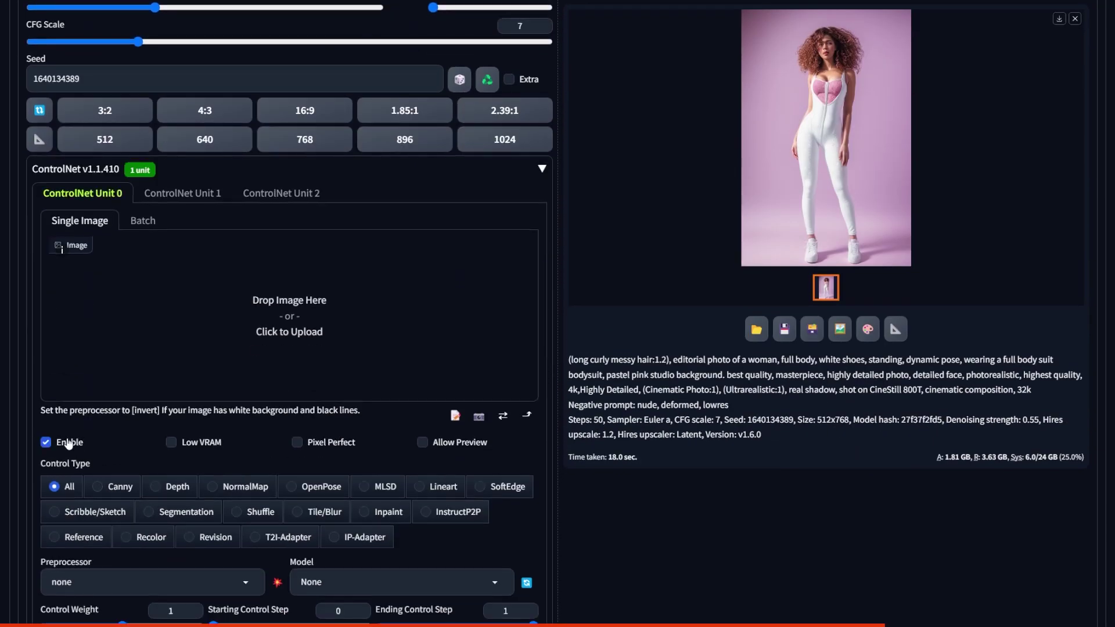
{"action": "left_click", "coordinate": [121, 490]}
{"action": "scroll", "coordinate": [120, 492], "scroll_direction": "down", "scroll_amount": 1}
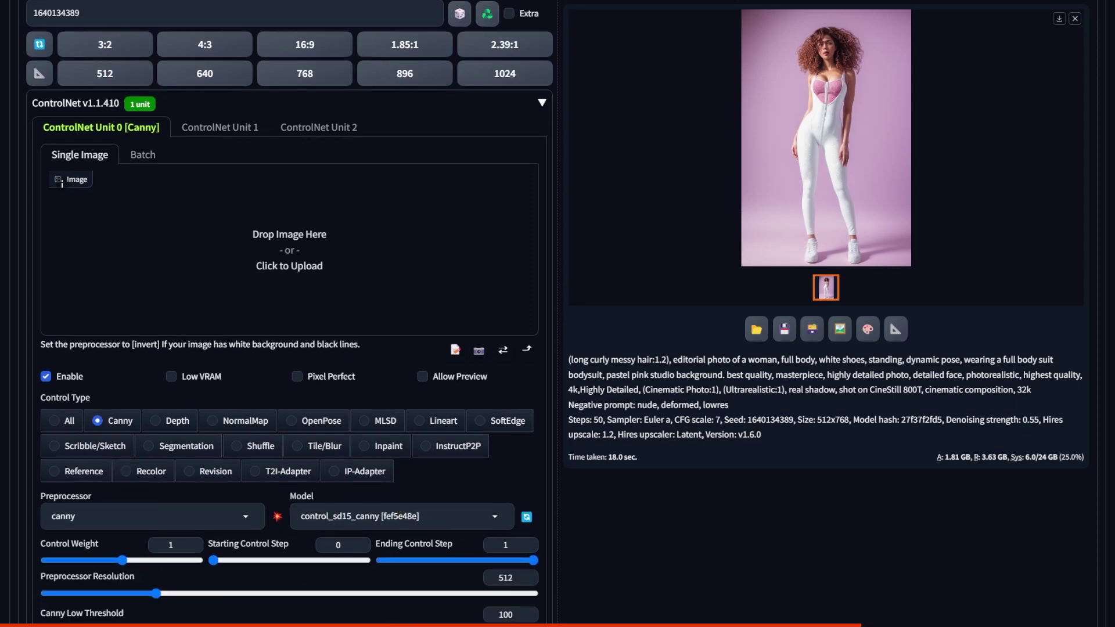
{"action": "left_click_drag", "start_coordinate": [11, 104], "coordinate": [190, 197]}
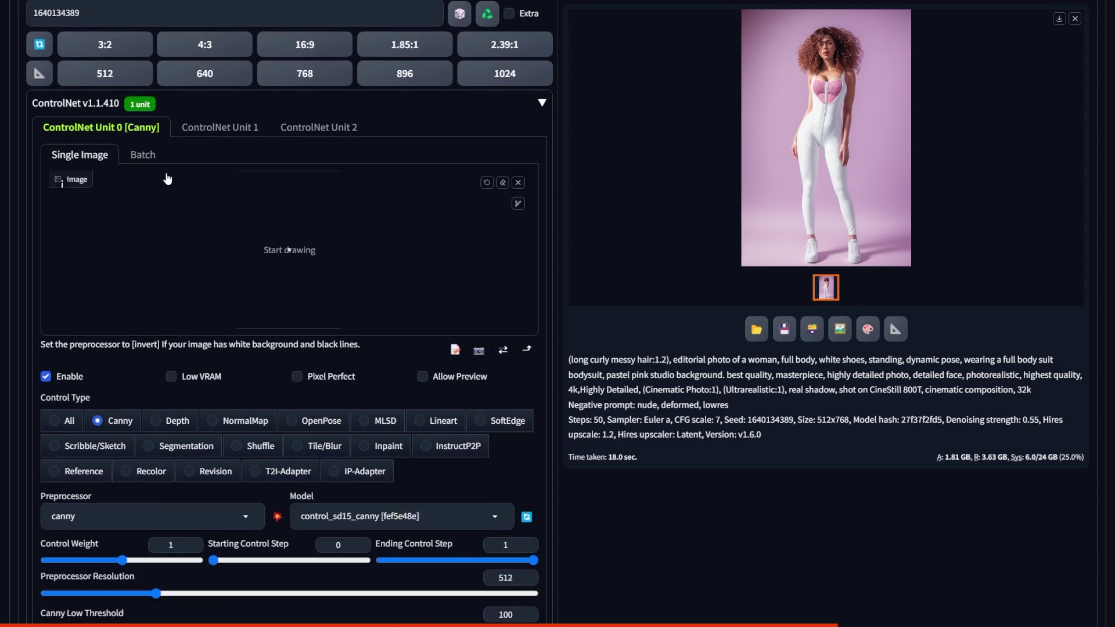
Preview the photo's Canny edges, then switch to Depth and preview its depth map.
{"action": "left_click", "coordinate": [423, 376]}
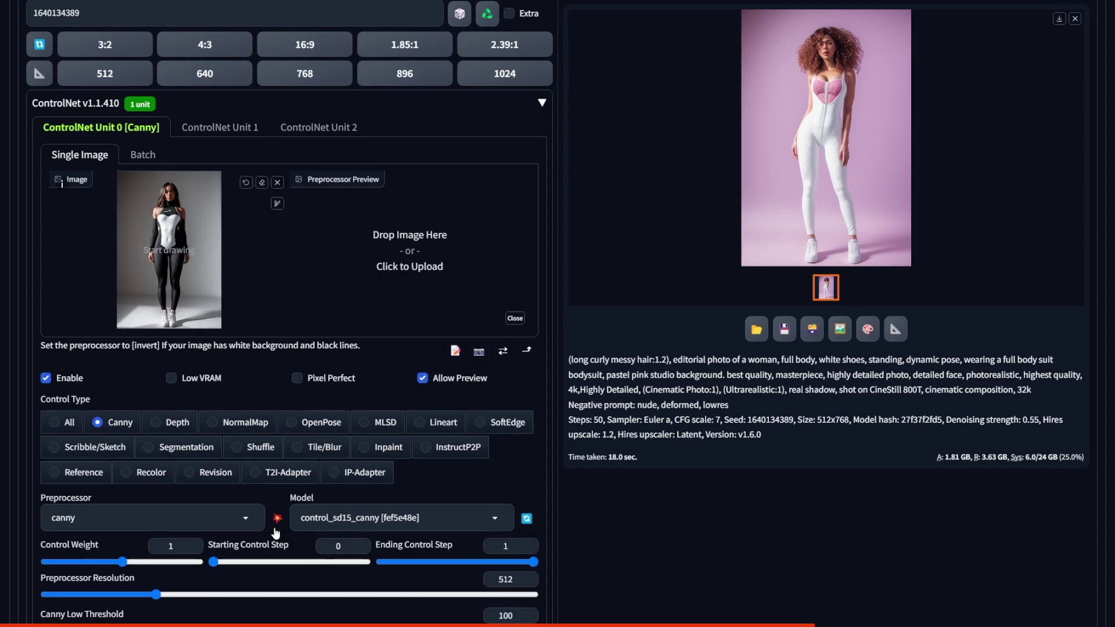
{"action": "left_click", "coordinate": [277, 516]}
{"action": "left_click", "coordinate": [168, 420]}
{"action": "left_click", "coordinate": [277, 518]}
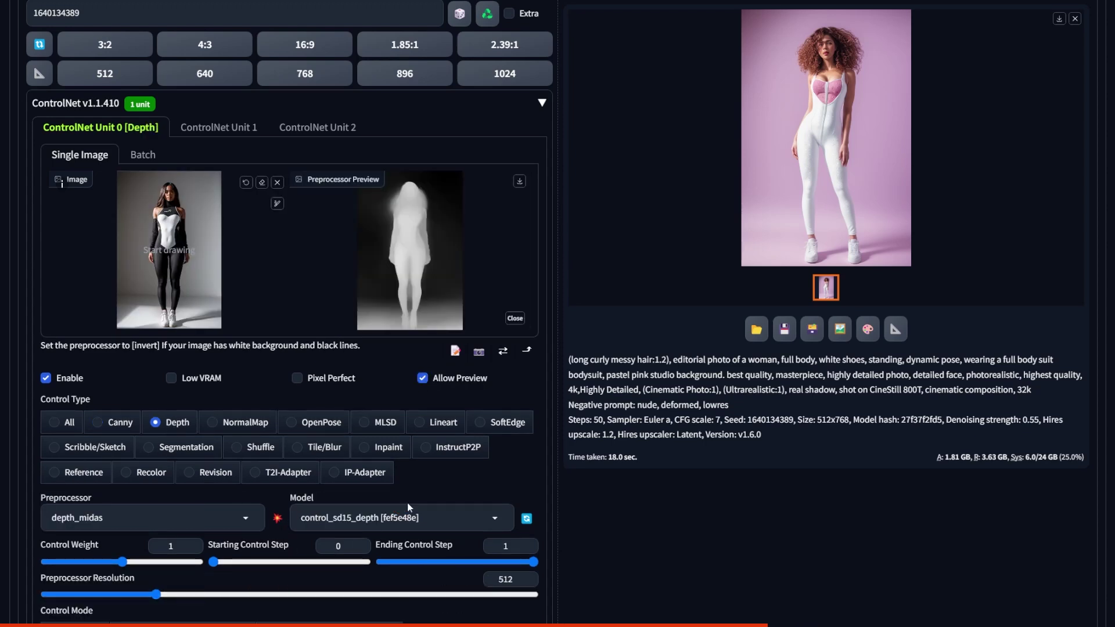
Generate the depth-guided bodysuit image and compare it full size with the reference photo.
{"action": "scroll", "coordinate": [650, 454], "scroll_direction": "up", "scroll_amount": 10}
{"action": "left_click", "coordinate": [1016, 112]}
{"action": "scroll", "coordinate": [623, 438], "scroll_direction": "down", "scroll_amount": 6}
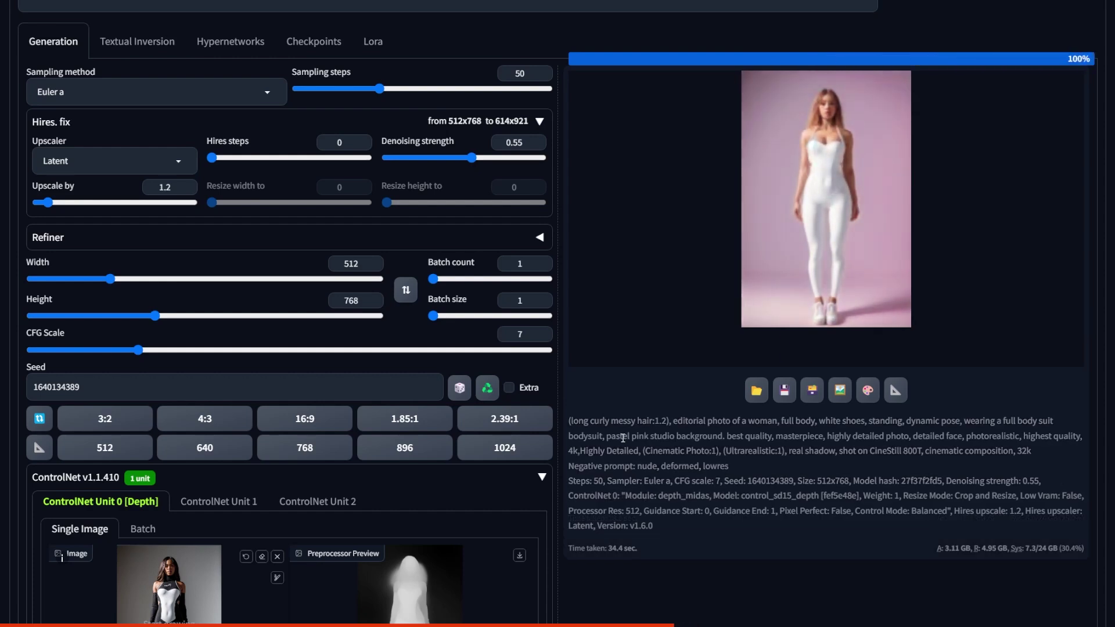
{"action": "left_click", "coordinate": [842, 224]}
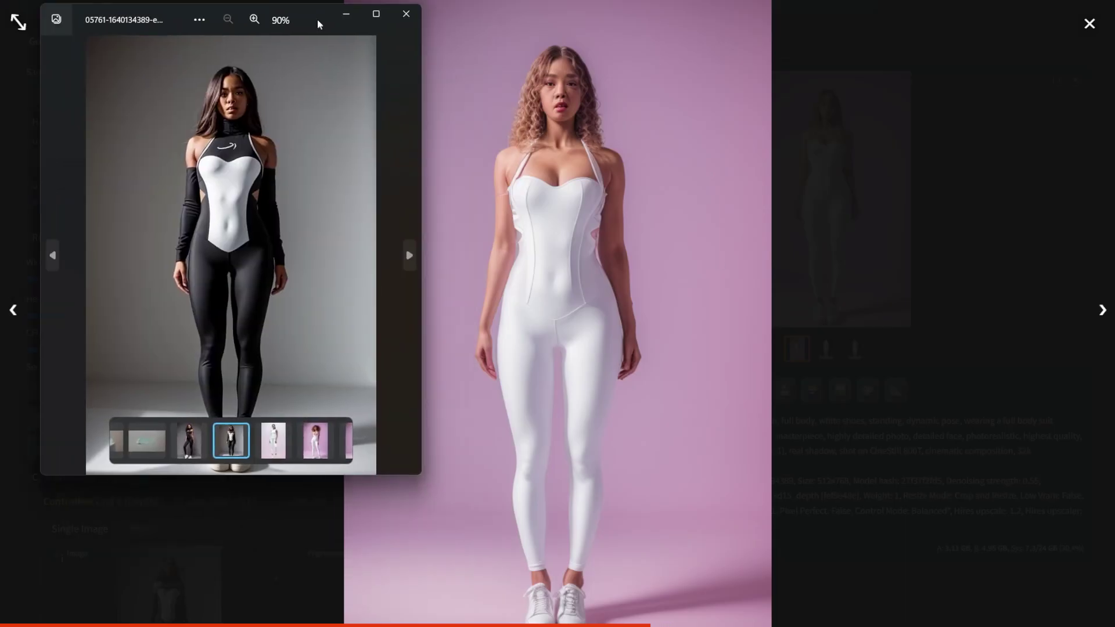
{"action": "left_click_drag", "start_coordinate": [1060, 5], "coordinate": [996, 7]}
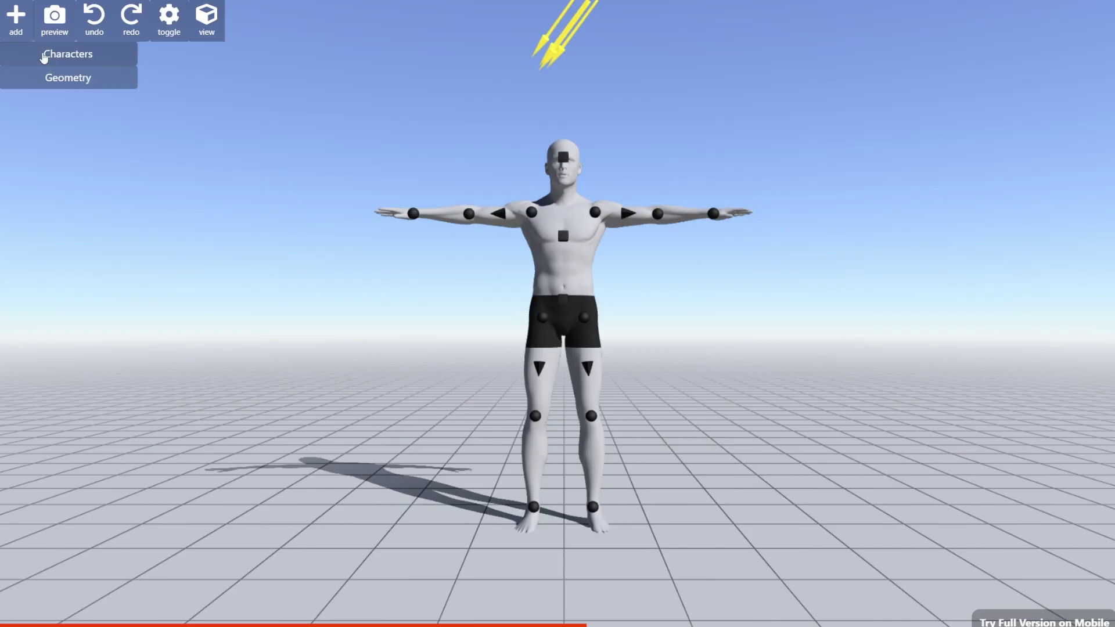
{"action": "left_click", "coordinate": [43, 56]}
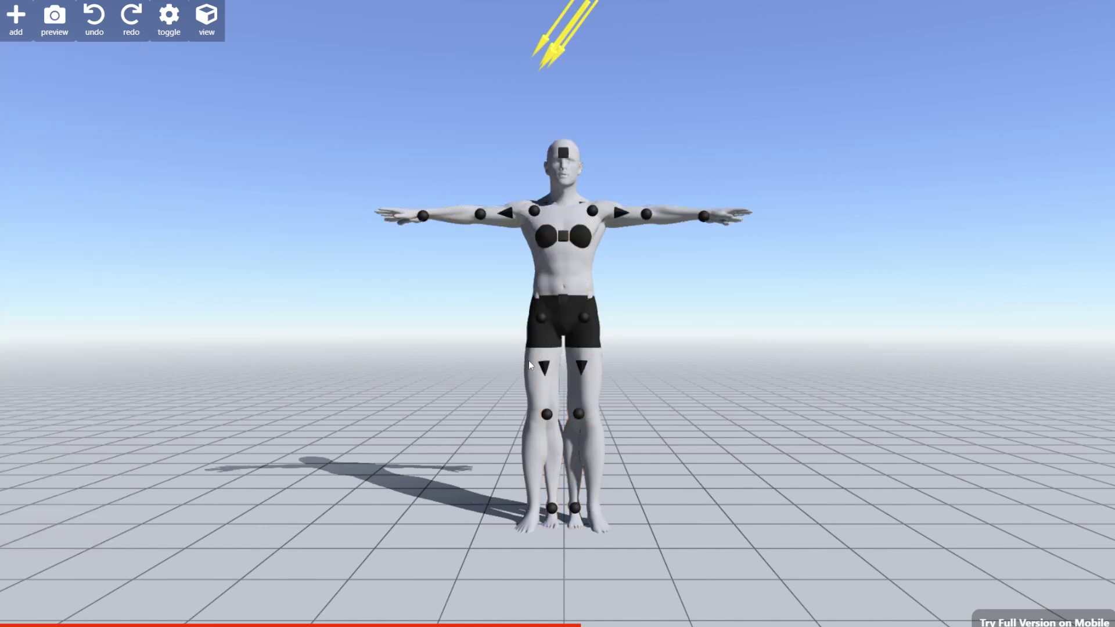
Replace the man with a female figure and apply a walking pose preset.
{"action": "left_click", "coordinate": [442, 15]}
{"action": "scroll", "coordinate": [64, 290], "scroll_direction": "down", "scroll_amount": 3}
{"action": "left_click", "coordinate": [68, 399]}
{"action": "left_click", "coordinate": [61, 506]}
{"action": "scroll", "coordinate": [64, 349], "scroll_direction": "down", "scroll_amount": 5}
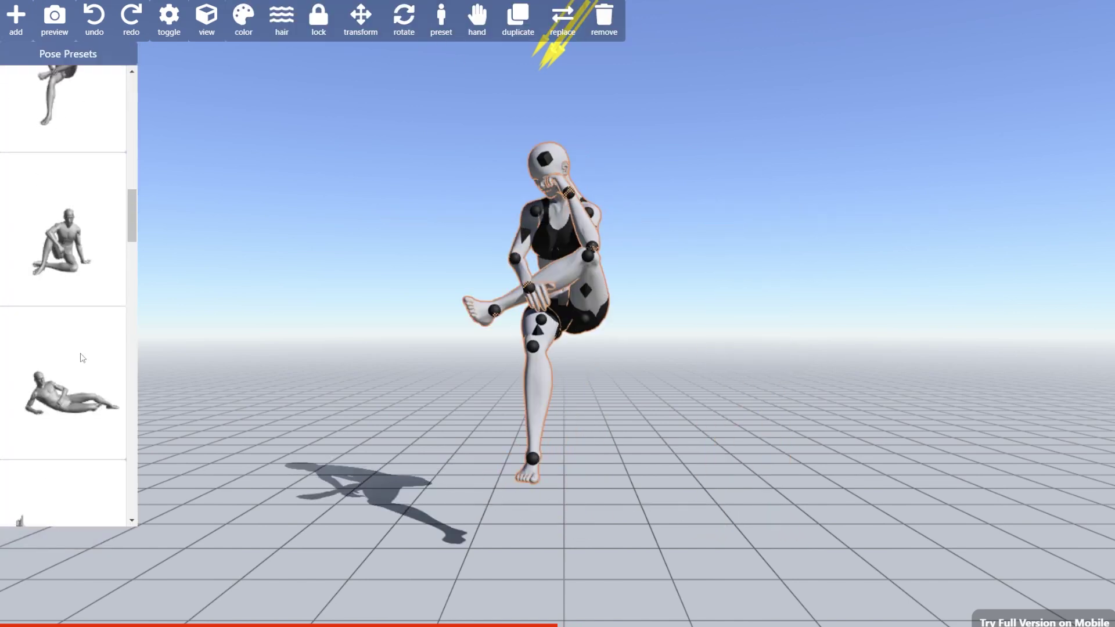
{"action": "left_click", "coordinate": [84, 354]}
{"action": "scroll", "coordinate": [84, 348], "scroll_direction": "down", "scroll_amount": 3}
Show a rendered preview of the figure and mark a capture area around it.
{"action": "left_click", "coordinate": [242, 118]}
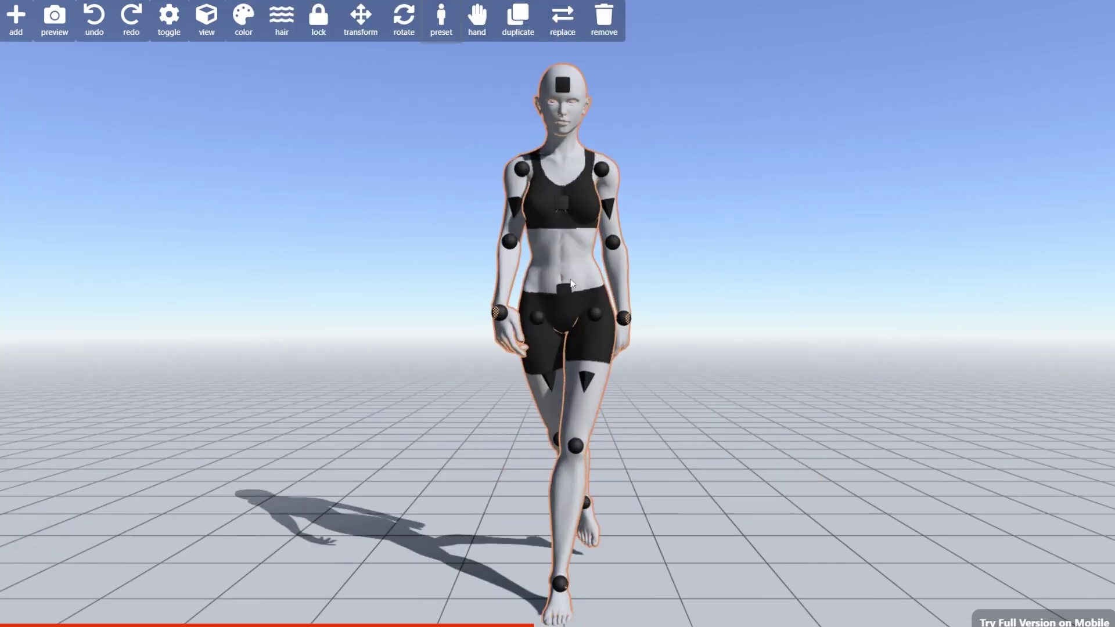
{"action": "left_click", "coordinate": [54, 15]}
{"action": "left_click_drag", "start_coordinate": [342, 21], "coordinate": [731, 571]}
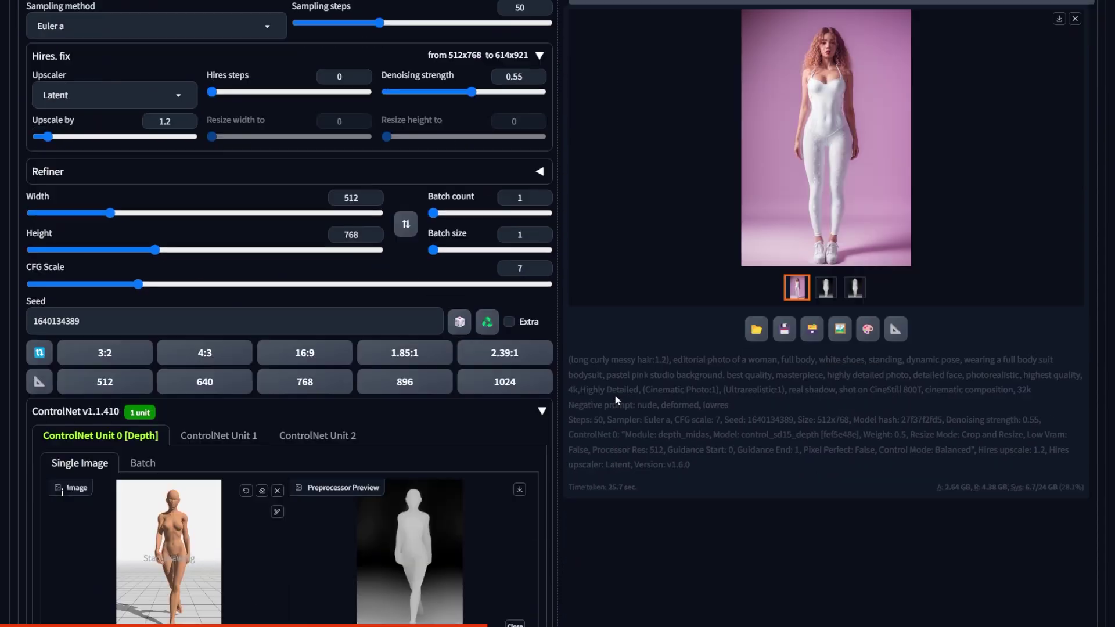
View the walking-pose bodysuit result full size beside earlier results.
{"action": "scroll", "coordinate": [624, 401], "scroll_direction": "down", "scroll_amount": 3}
{"action": "scroll", "coordinate": [634, 405], "scroll_direction": "up", "scroll_amount": 3}
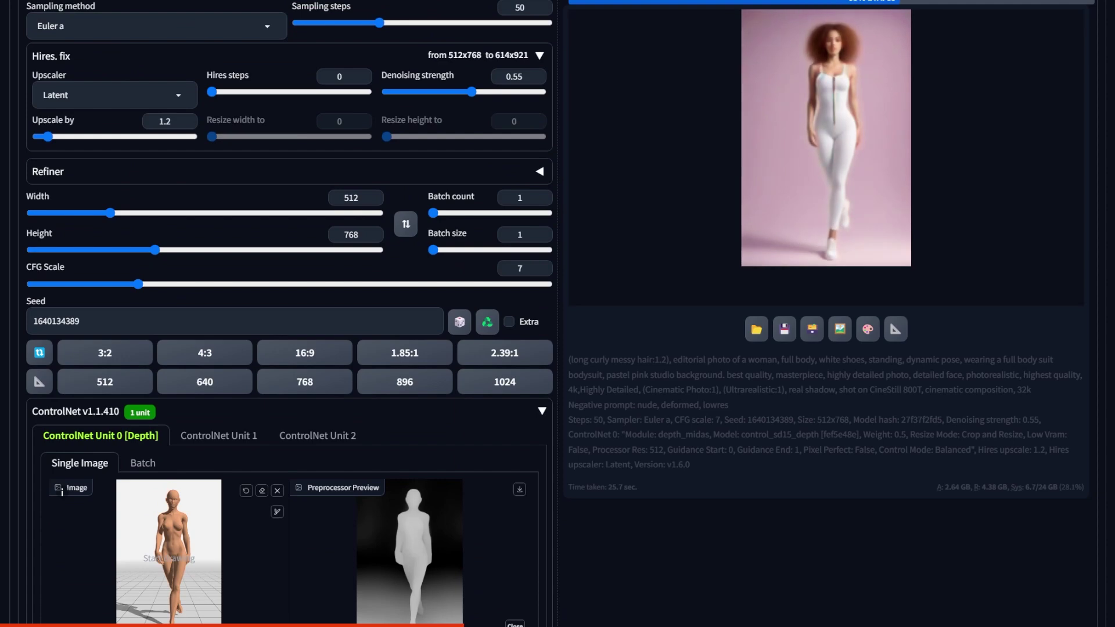
{"action": "left_click", "coordinate": [802, 173]}
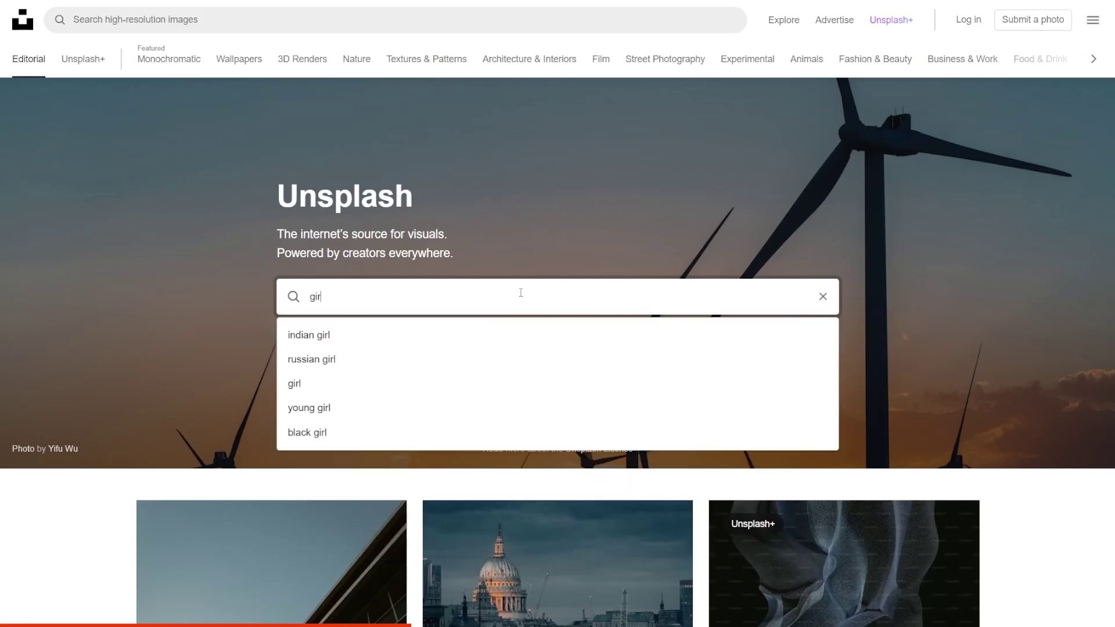
Search Unsplash for 'girl dancing' photos and scroll through the results.
{"action": "type", "text": "dancing"}
{"action": "key", "text": "Return"}
{"action": "scroll", "coordinate": [412, 202], "scroll_direction": "down", "scroll_amount": 5}
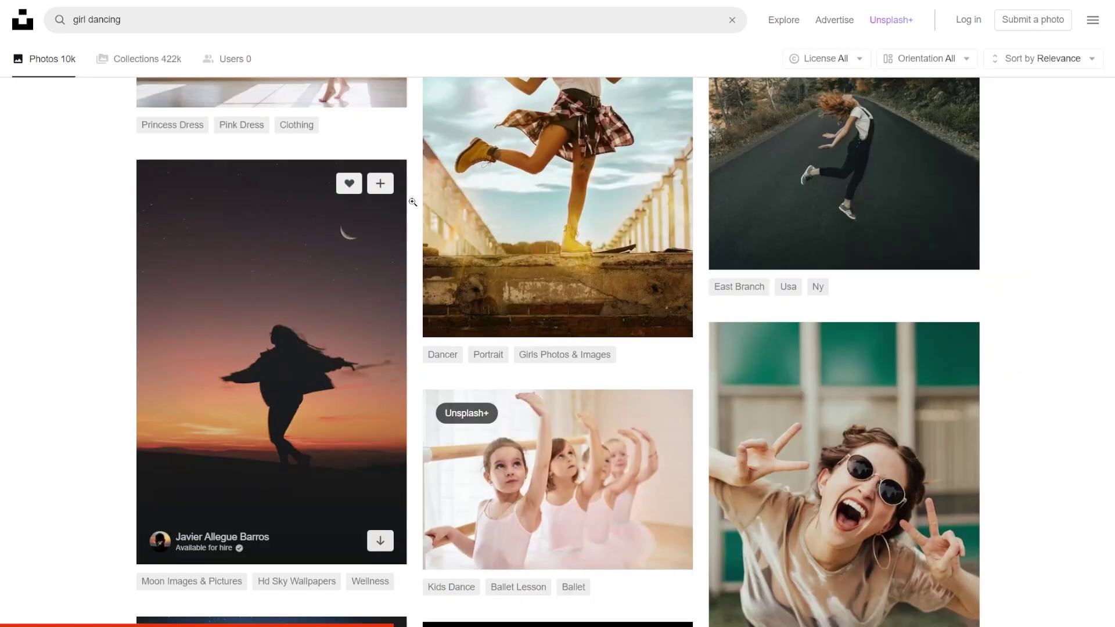
{"action": "scroll", "coordinate": [412, 202], "scroll_direction": "down", "scroll_amount": 10}
Open the photo of the woman dancing in a sunflower field.
{"action": "left_click", "coordinate": [852, 311]}
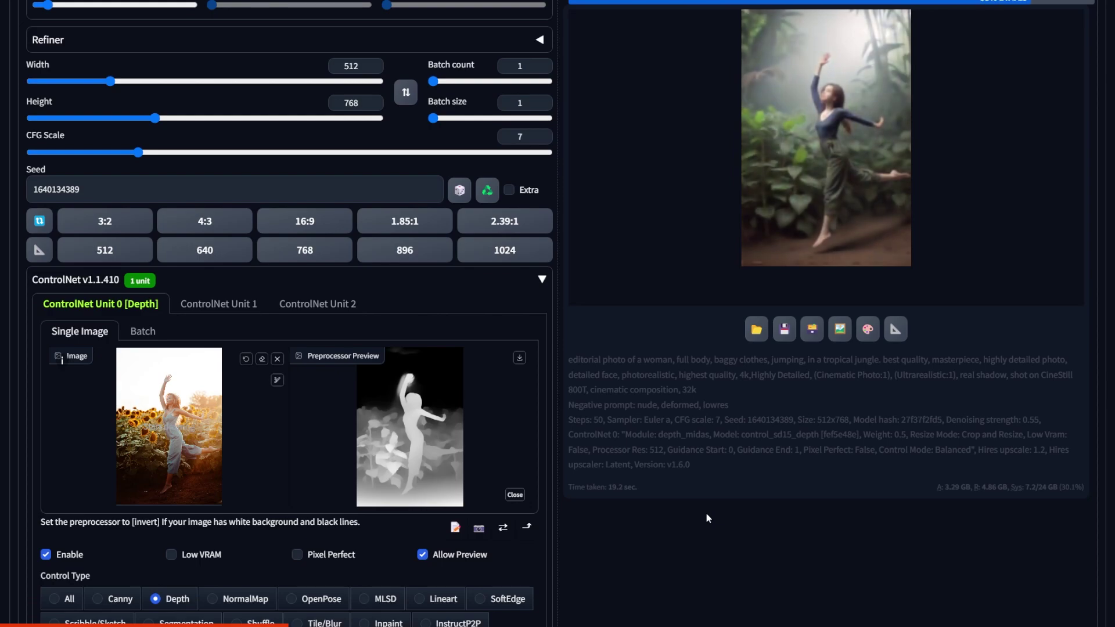
Inspect the jungle dancer result full size and send it to Inpaint.
{"action": "left_click", "coordinate": [803, 176]}
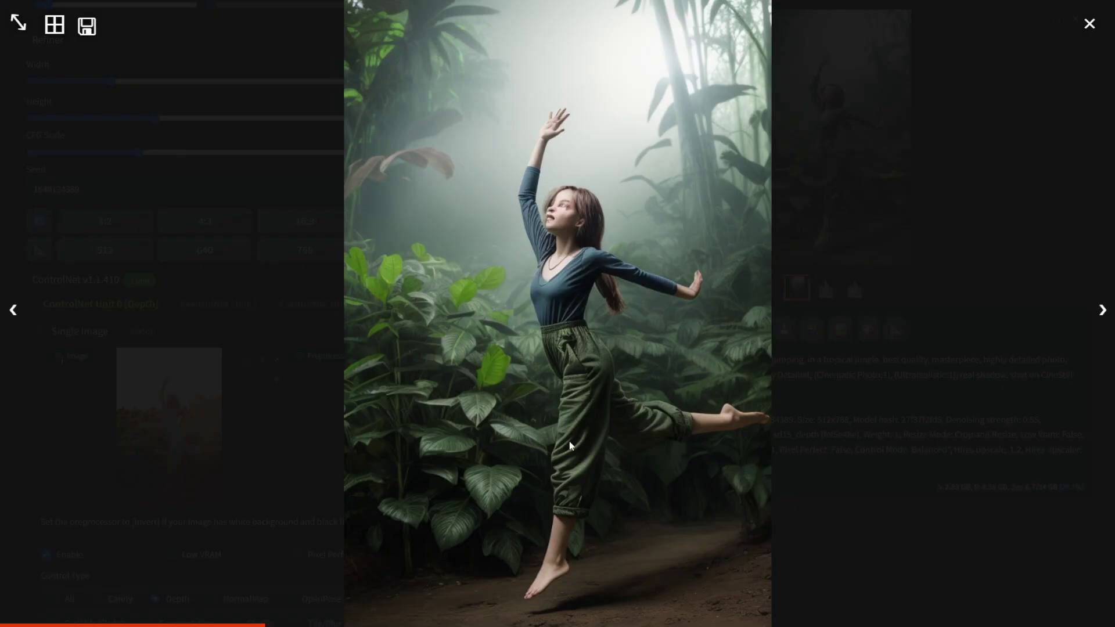
{"action": "left_click", "coordinate": [574, 543]}
{"action": "left_click", "coordinate": [865, 333]}
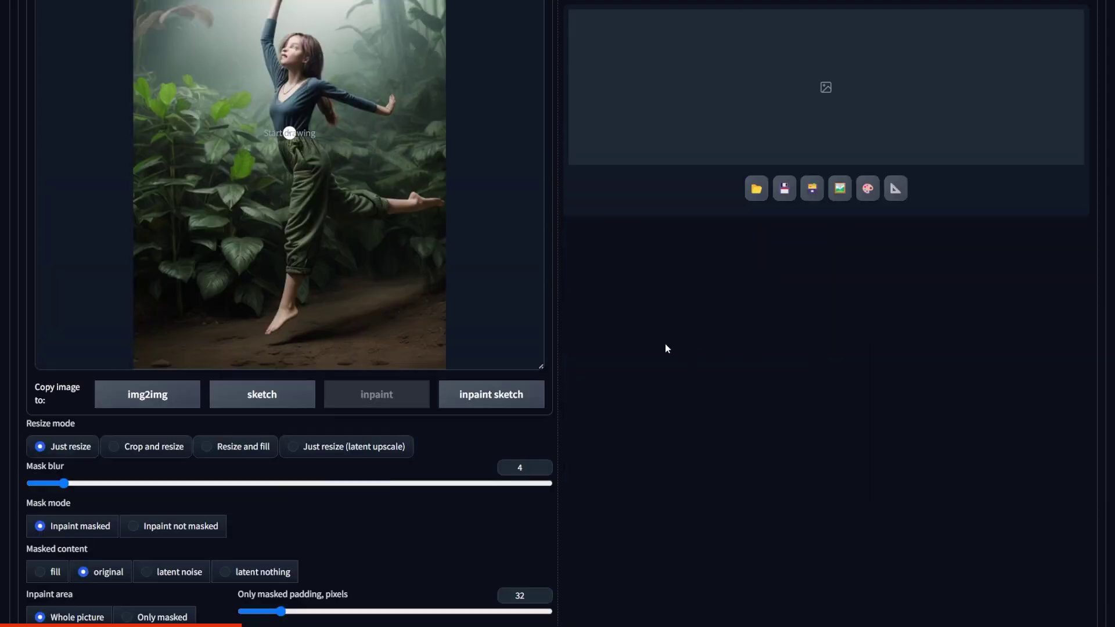
Load the sunflower photo as a separate Depth ControlNet image with Pixel Perfect and preview its depth map.
{"action": "scroll", "coordinate": [664, 343], "scroll_direction": "down", "scroll_amount": 8}
{"action": "left_click", "coordinate": [200, 499]}
{"action": "scroll", "coordinate": [200, 500], "scroll_direction": "down", "scroll_amount": 5}
{"action": "left_click", "coordinate": [87, 243]}
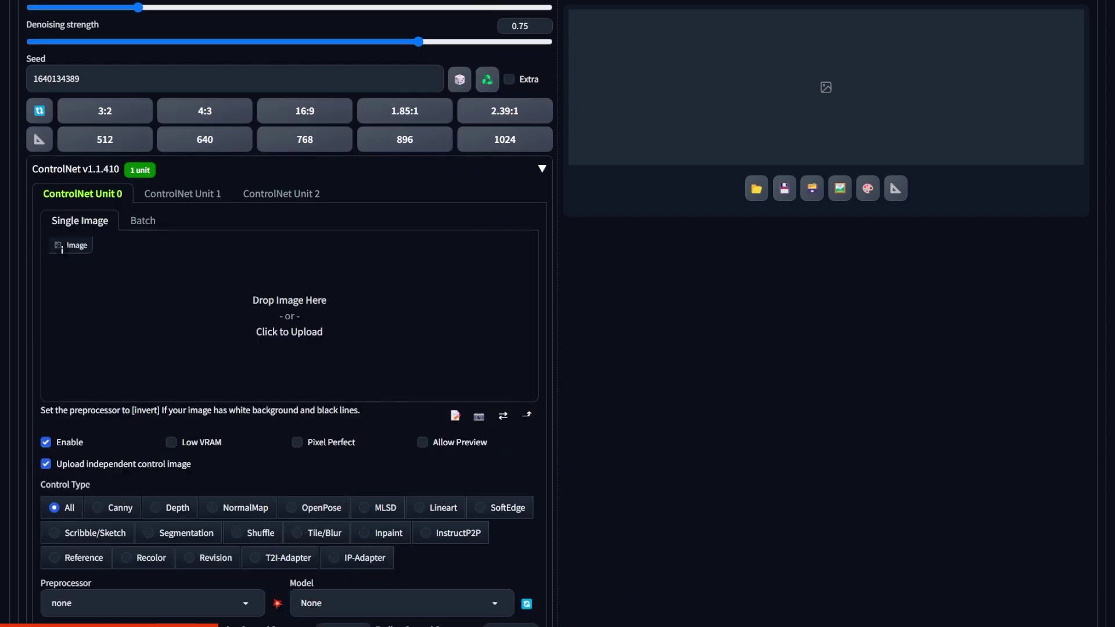
{"action": "left_click_drag", "start_coordinate": [61, 250], "coordinate": [321, 309]}
{"action": "scroll", "coordinate": [322, 309], "scroll_direction": "down", "scroll_amount": 1}
{"action": "left_click", "coordinate": [155, 442]}
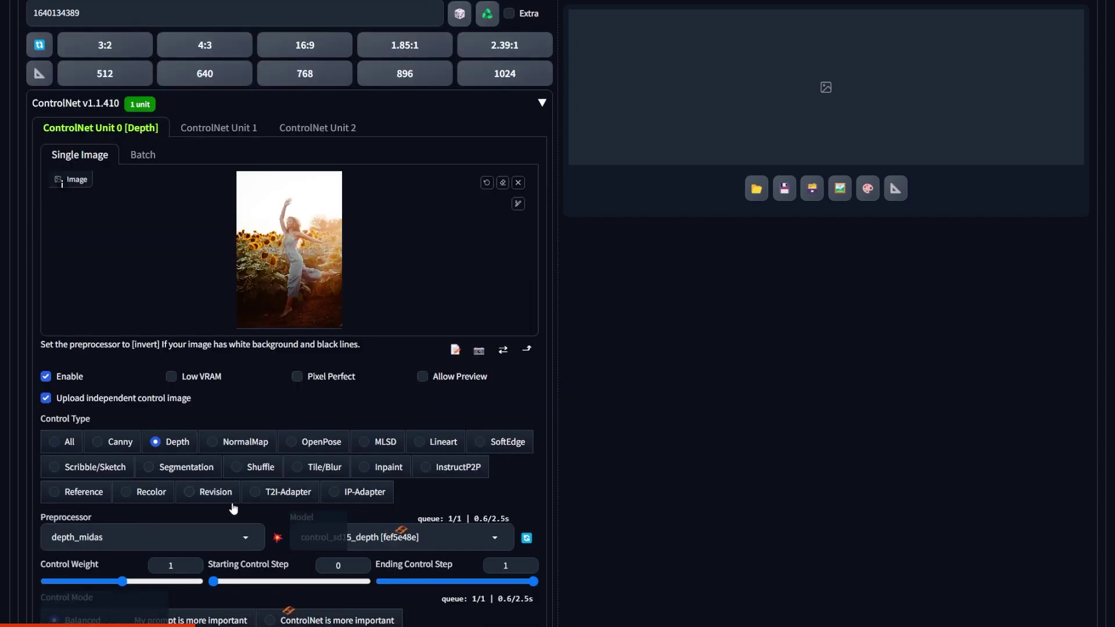
{"action": "left_click", "coordinate": [278, 539]}
{"action": "left_click", "coordinate": [343, 377]}
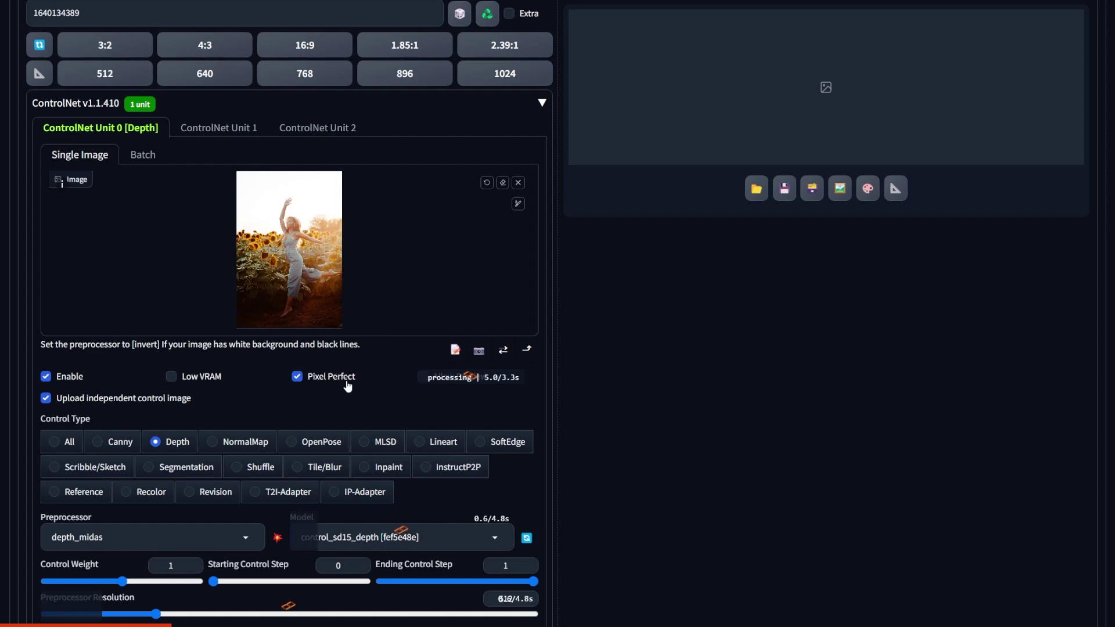
{"action": "left_click", "coordinate": [278, 538]}
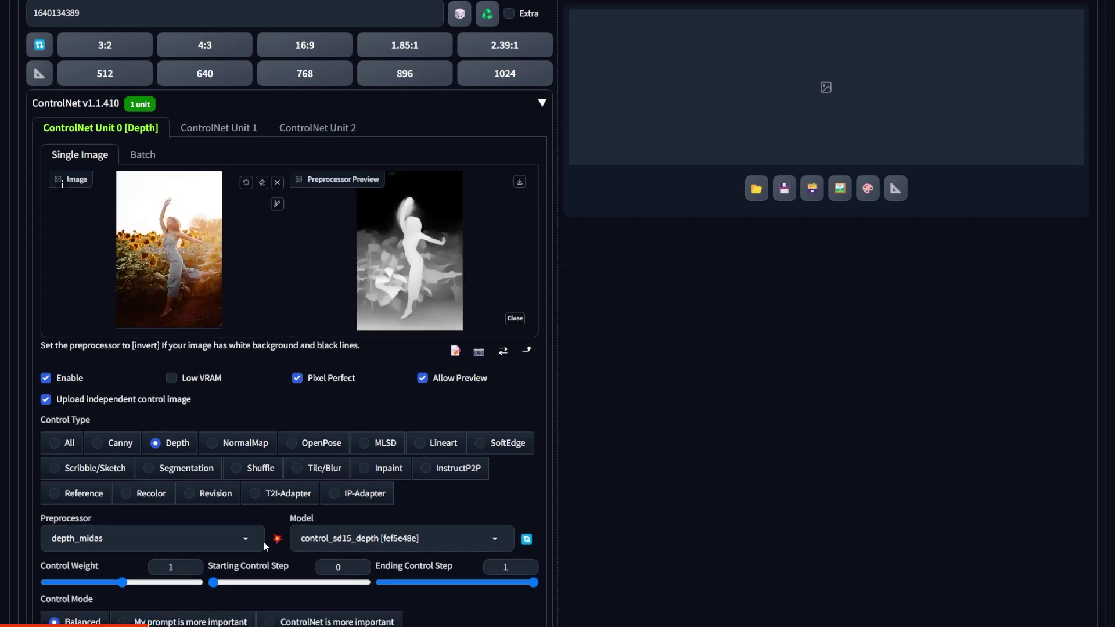
Adjust the mask brush size for painting the inpaint area.
{"action": "scroll", "coordinate": [667, 340], "scroll_direction": "up", "scroll_amount": 6}
{"action": "scroll", "coordinate": [668, 341], "scroll_direction": "up", "scroll_amount": 10}
{"action": "left_click", "coordinate": [532, 223]}
{"action": "left_click_drag", "start_coordinate": [459, 222], "coordinate": [485, 222]}
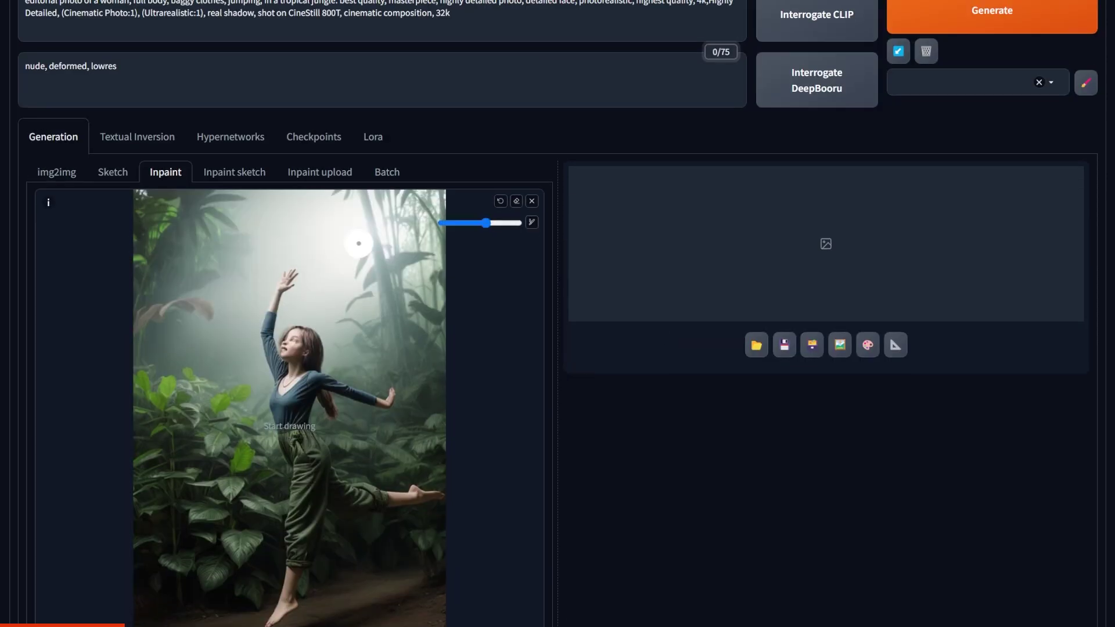
Set denoising 0.5, Only masked, 512×512 size, and generate the inpainted image.
{"action": "scroll", "coordinate": [463, 471], "scroll_direction": "down", "scroll_amount": 10}
{"action": "left_click", "coordinate": [256, 509]}
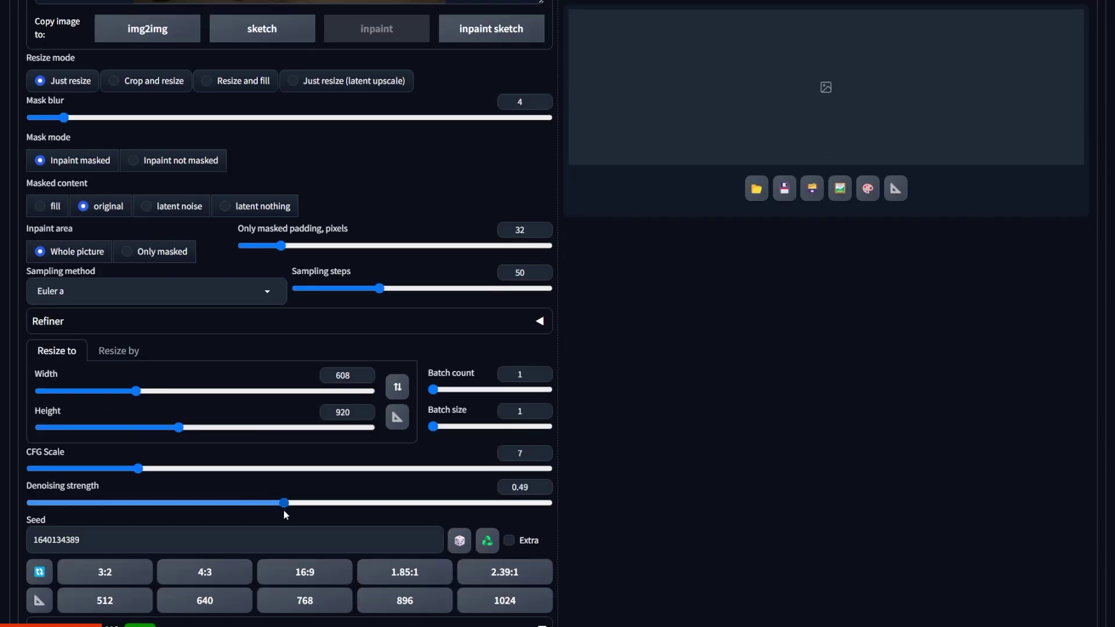
{"action": "left_click", "coordinate": [284, 510]}
{"action": "scroll", "coordinate": [675, 421], "scroll_direction": "up", "scroll_amount": 2}
{"action": "left_click", "coordinate": [126, 383]}
{"action": "left_click_drag", "start_coordinate": [178, 559], "coordinate": [112, 561]}
{"action": "left_click_drag", "start_coordinate": [136, 523], "coordinate": [113, 523]}
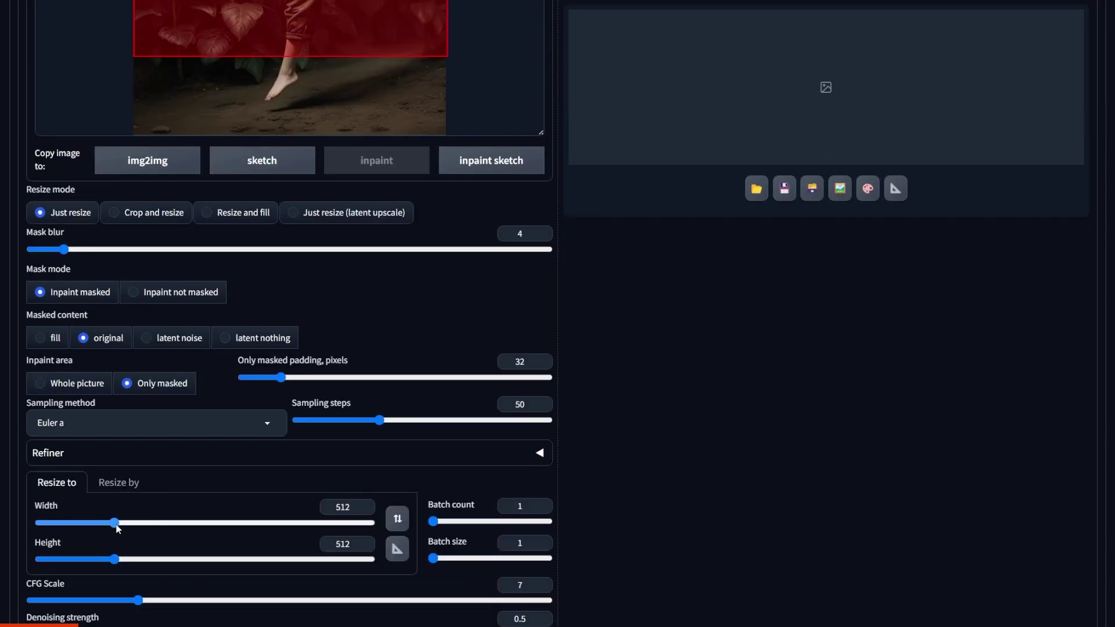
{"action": "scroll", "coordinate": [927, 154], "scroll_direction": "up", "scroll_amount": 10}
{"action": "left_click", "coordinate": [944, 117]}
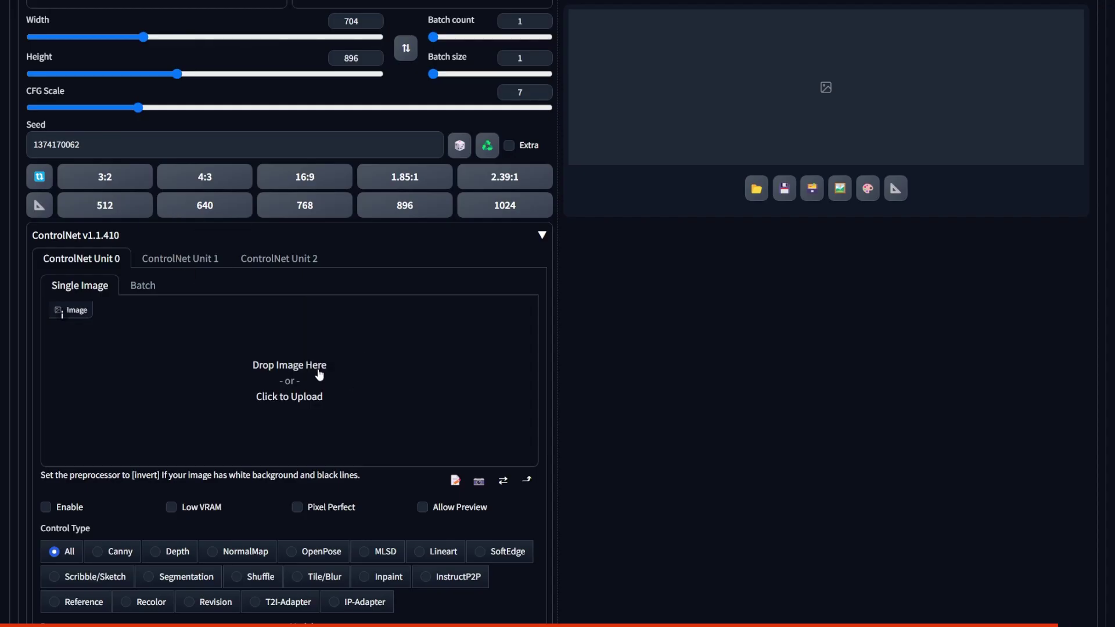
Enable ControlNet Depth on the skyscraper photo and lower Control Weight to 0.45.
{"action": "left_click", "coordinate": [67, 515]}
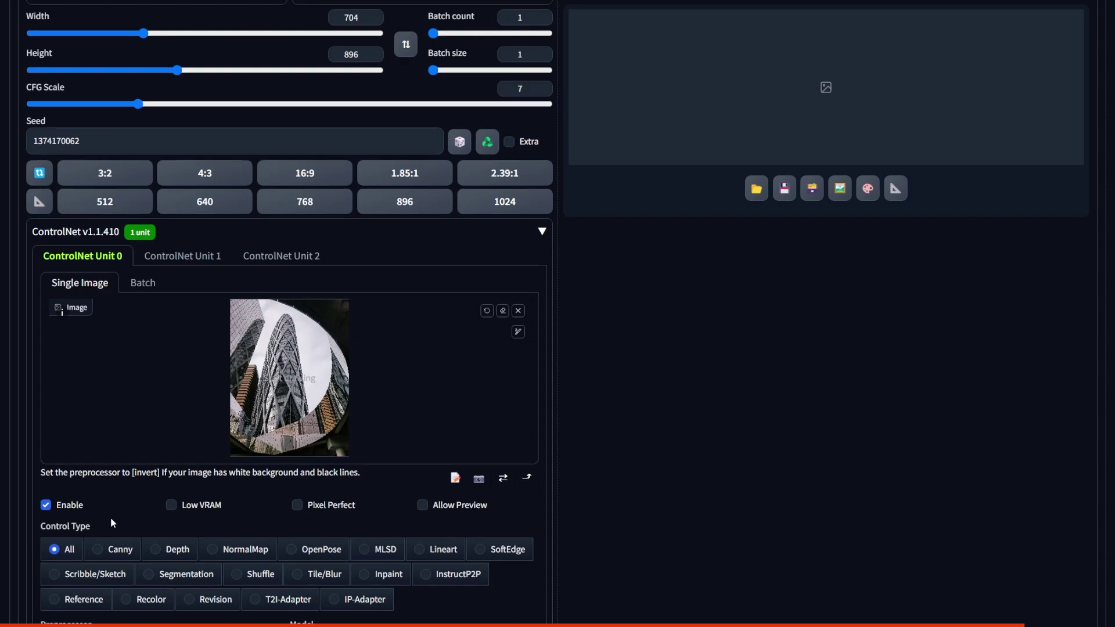
{"action": "scroll", "coordinate": [111, 518], "scroll_direction": "down", "scroll_amount": 1}
{"action": "left_click", "coordinate": [183, 488]}
{"action": "scroll", "coordinate": [184, 490], "scroll_direction": "down", "scroll_amount": 1}
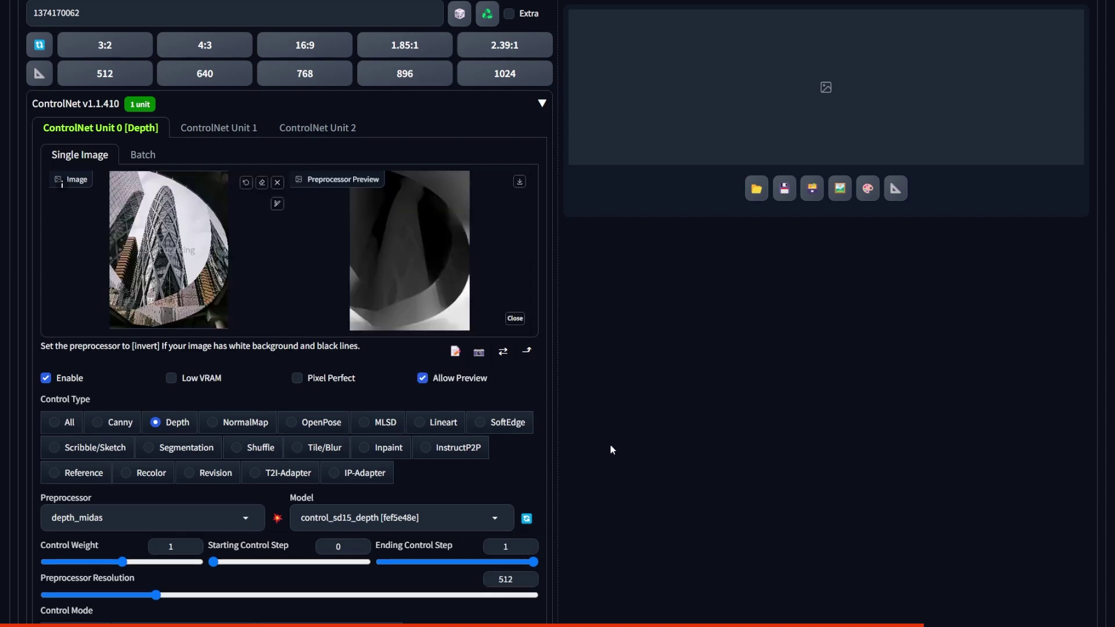
{"action": "scroll", "coordinate": [662, 417], "scroll_direction": "down", "scroll_amount": 3}
{"action": "scroll", "coordinate": [661, 427], "scroll_direction": "down", "scroll_amount": 1}
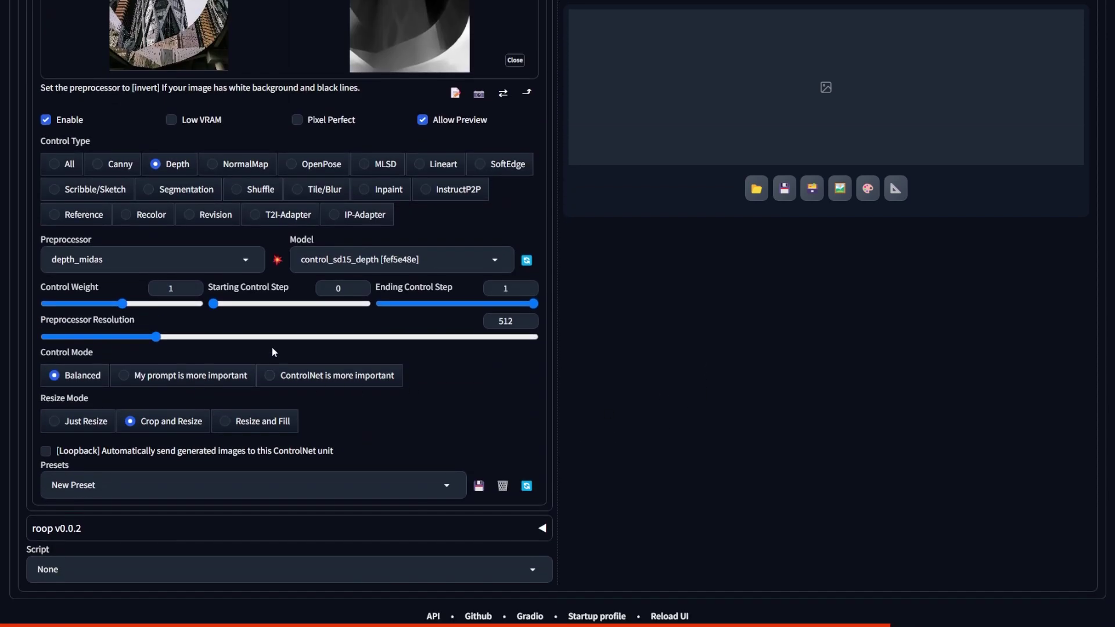
{"action": "mouse_move", "coordinate": [122, 303]}
{"action": "left_mouse_down"}
{"action": "mouse_move", "coordinate": [84, 304]}
{"action": "mouse_move", "coordinate": [120, 295]}
{"action": "mouse_move", "coordinate": [111, 296]}
{"action": "left_mouse_up"}
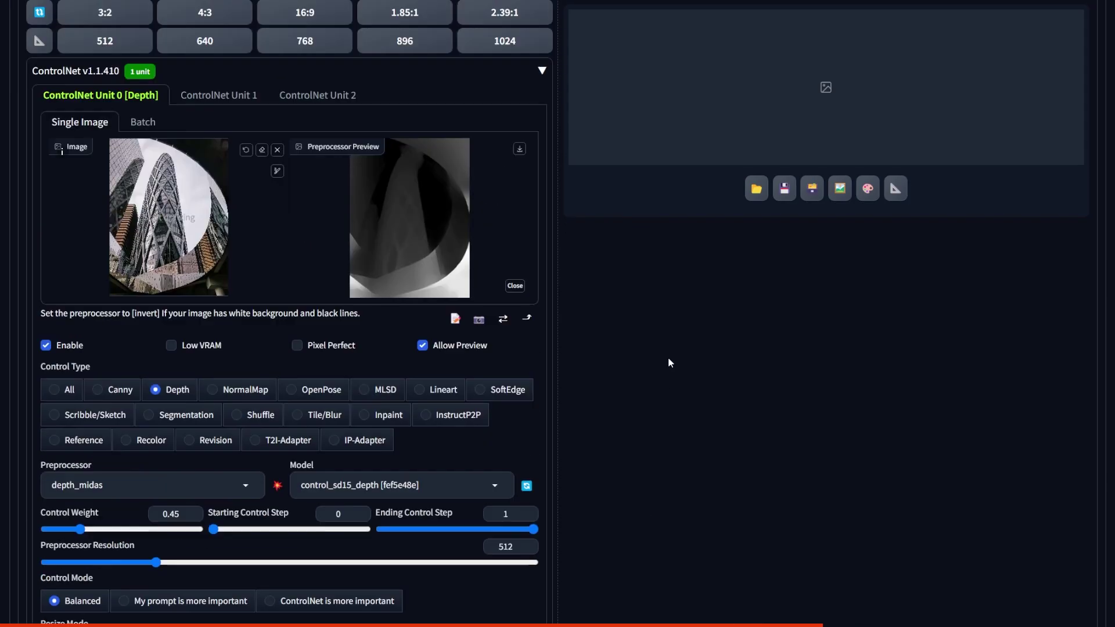
{"action": "scroll", "coordinate": [668, 363], "scroll_direction": "up", "scroll_amount": 8}
Prompt 'mythical god appeared in a city looking larger than life' and generate four random-seed images.
{"action": "type", "text": "mythical god appeared in a city"}
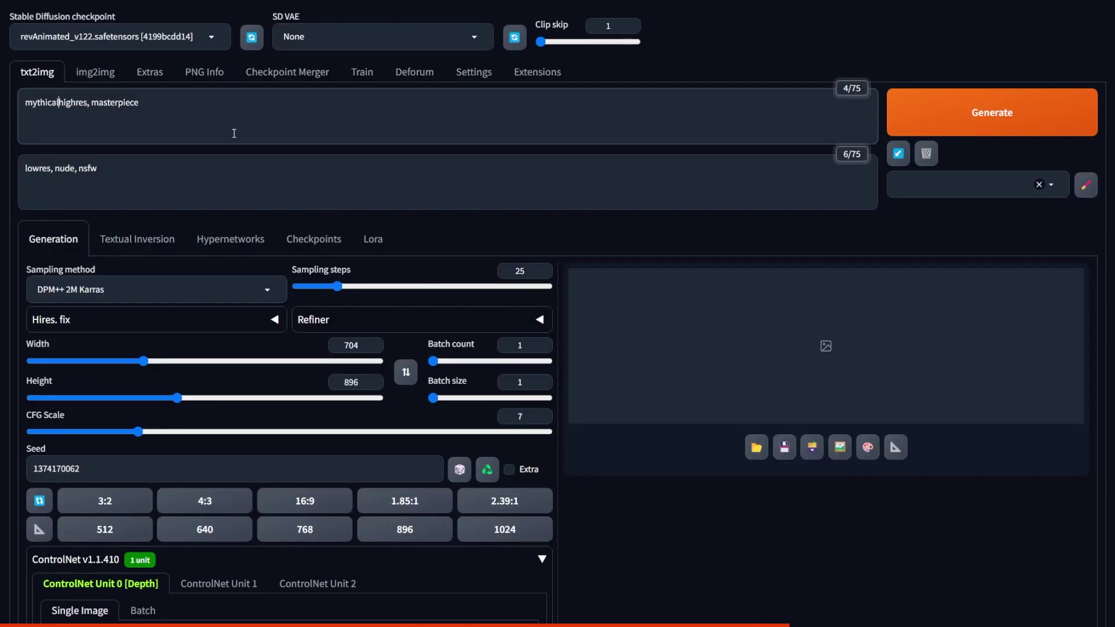
{"action": "type", "text": " looking larger than life,"}
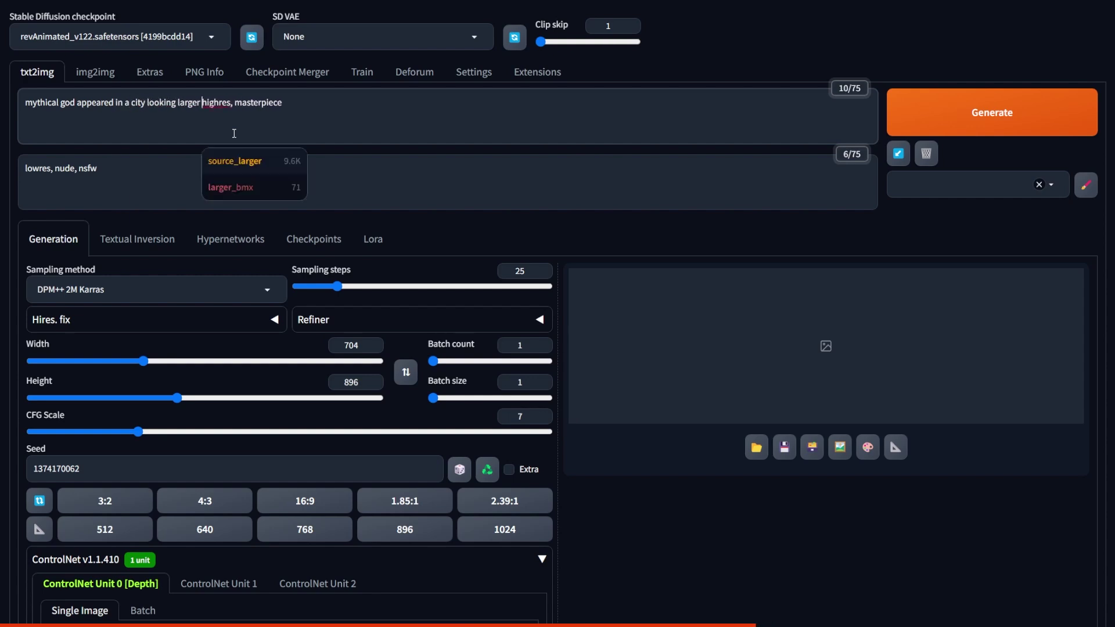
{"action": "left_click", "coordinate": [459, 469]}
{"action": "left_click", "coordinate": [542, 342]}
{"action": "left_click", "coordinate": [542, 342]}
{"action": "left_click", "coordinate": [542, 342]}
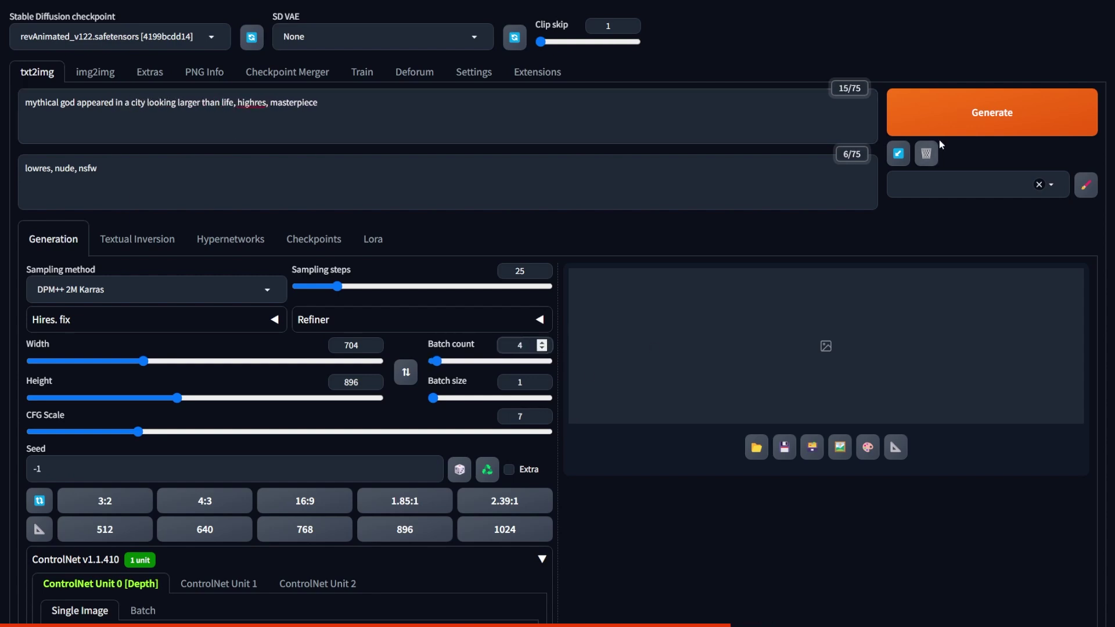
{"action": "left_click", "coordinate": [961, 116]}
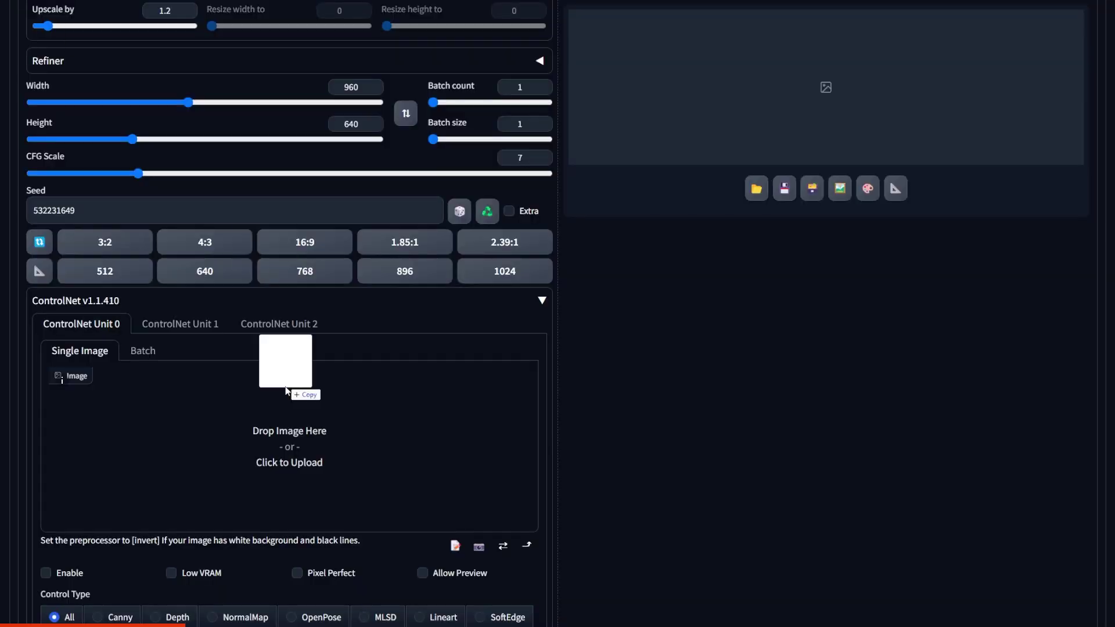
Enable the ControlNet unit with Pixel Perfect, the Depth control type and preview.
{"action": "scroll", "coordinate": [290, 313], "scroll_direction": "down", "scroll_amount": 3}
{"action": "left_click", "coordinate": [46, 436]}
{"action": "left_click", "coordinate": [297, 376]}
{"action": "left_click", "coordinate": [177, 420]}
{"action": "left_click", "coordinate": [423, 376]}
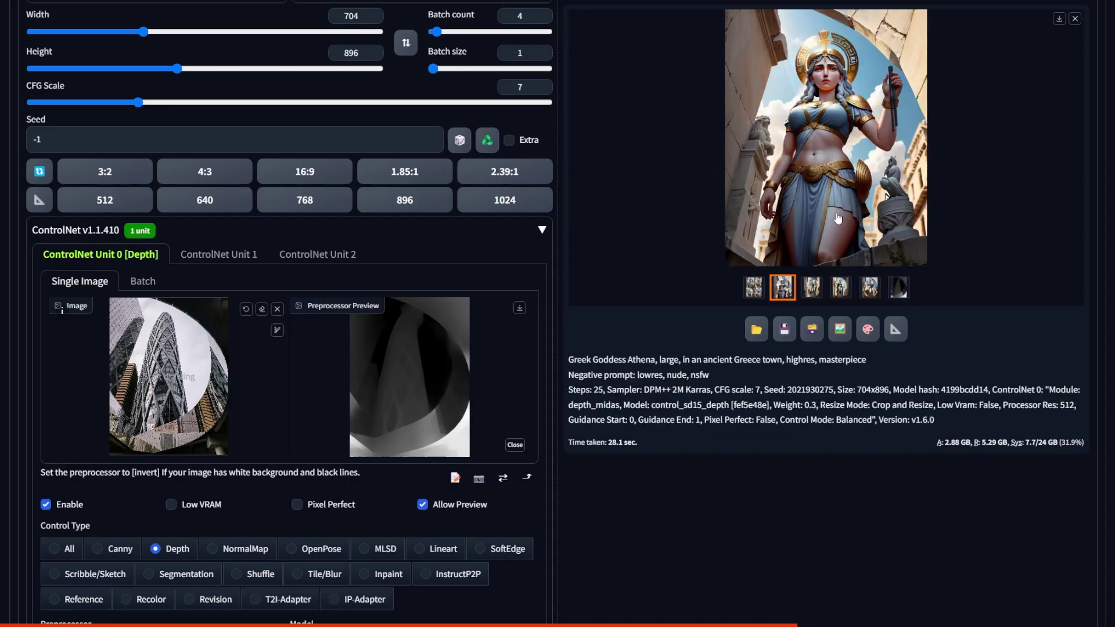
Enlarge the statue result and page through the outputs to the red-eye close-up.
{"action": "left_click", "coordinate": [690, 578]}
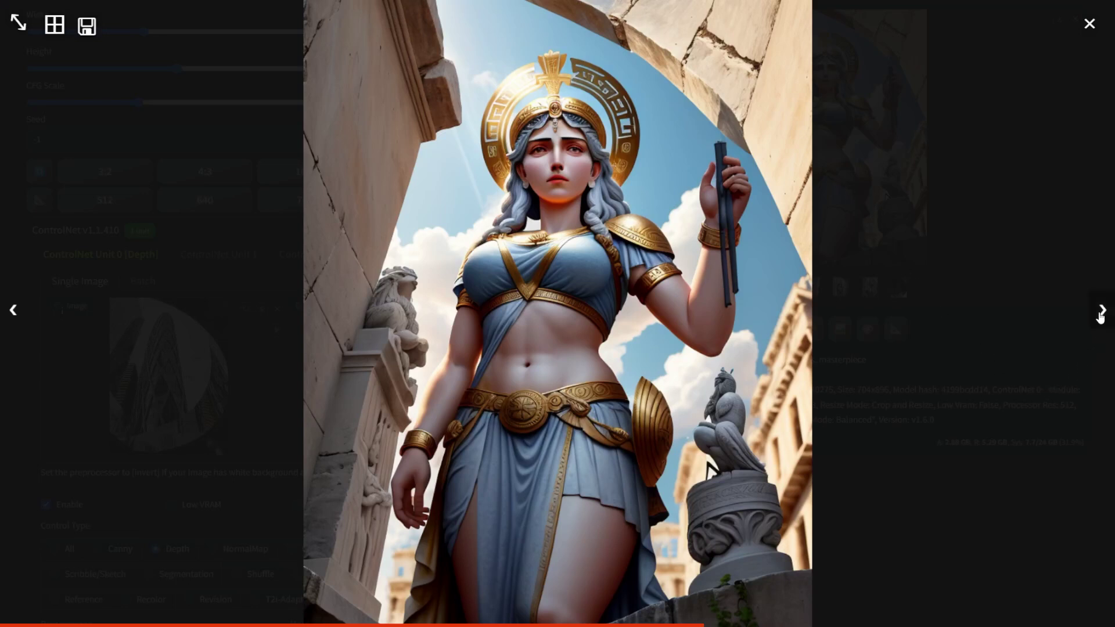
{"action": "left_click", "coordinate": [1099, 314]}
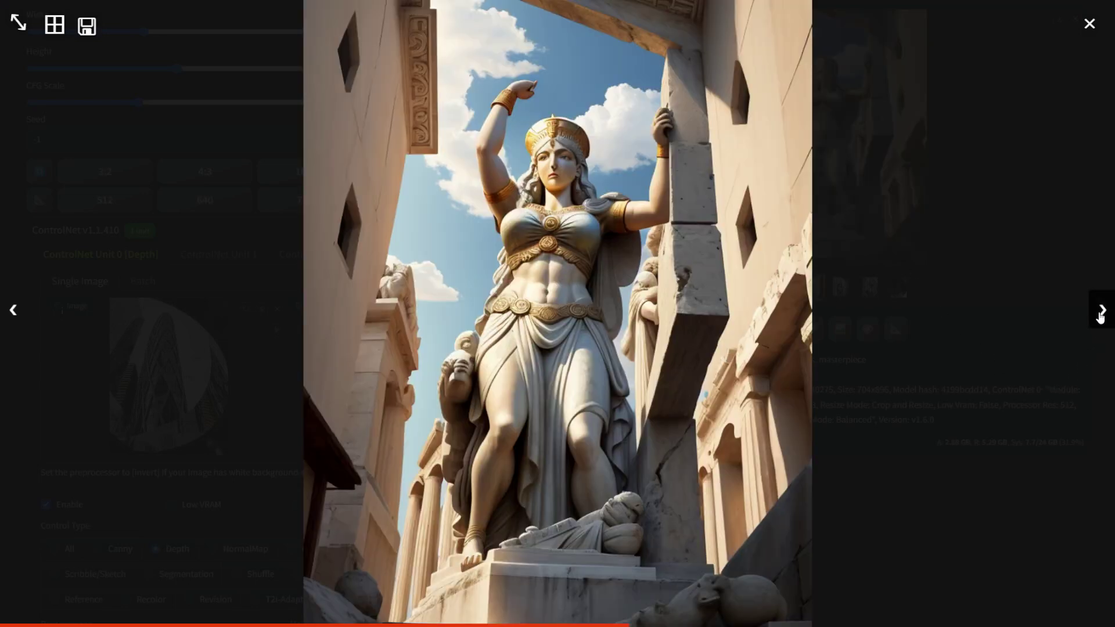
{"action": "left_click", "coordinate": [1099, 313]}
{"action": "left_click", "coordinate": [1099, 313]}
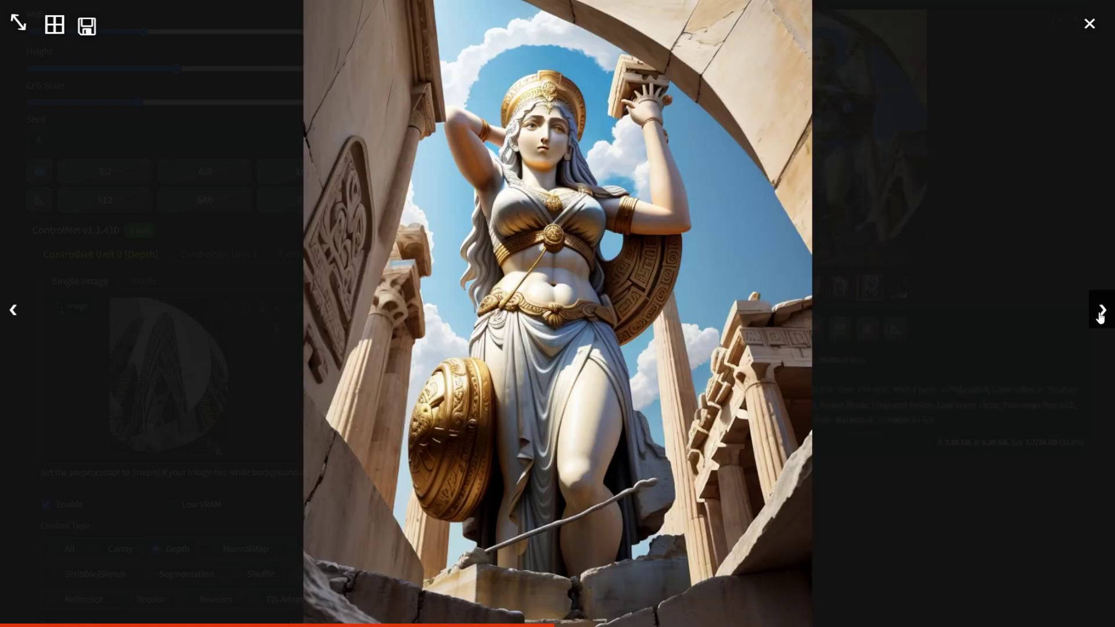
{"action": "left_click", "coordinate": [1099, 313]}
{"action": "left_click", "coordinate": [1098, 312]}
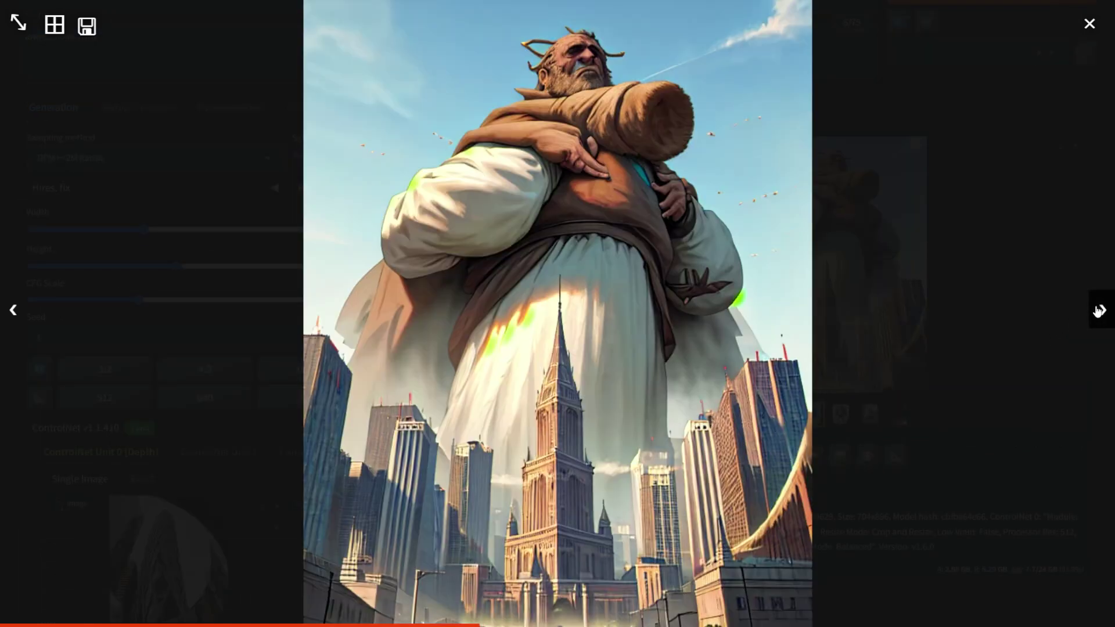
{"action": "left_click", "coordinate": [1098, 312]}
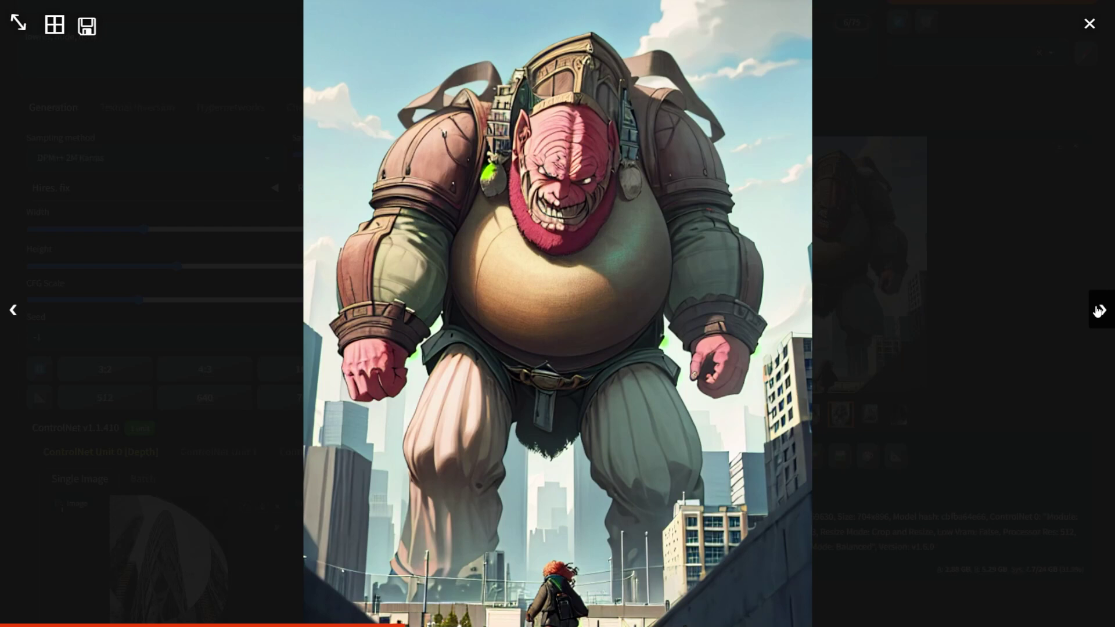
{"action": "left_click", "coordinate": [1098, 312]}
{"action": "left_click", "coordinate": [1094, 321]}
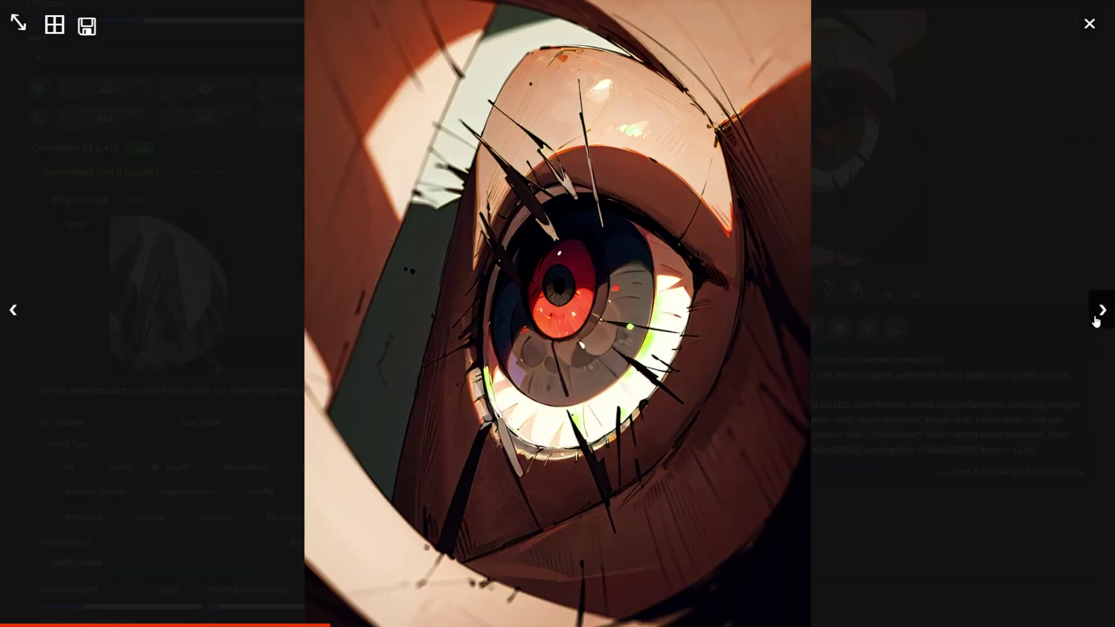